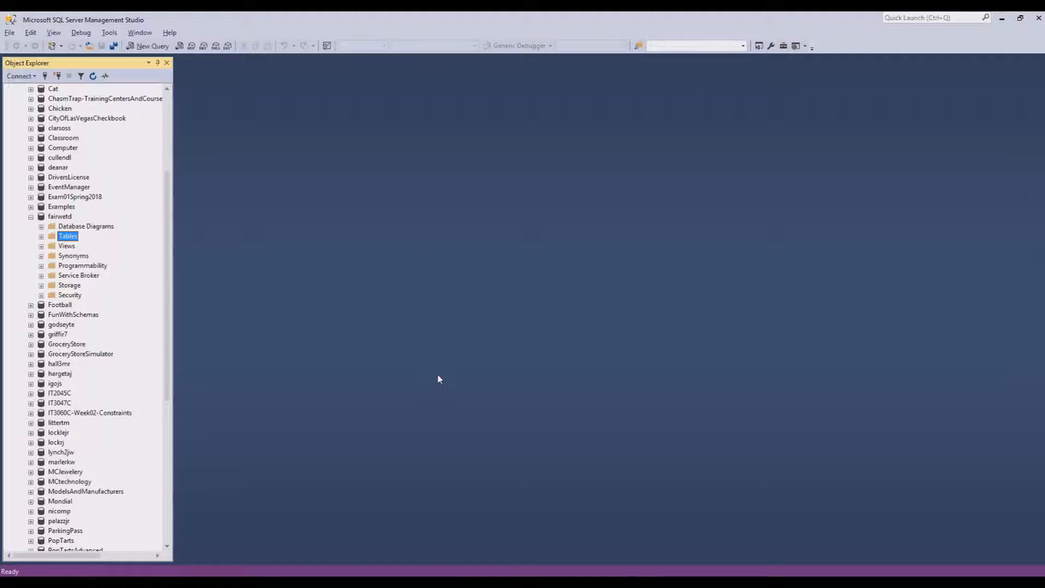
Step: Create a new table in the fairwetd database and give it an AuthorID column of type int that disallows nulls
{"action": "key", "text": "Right"}
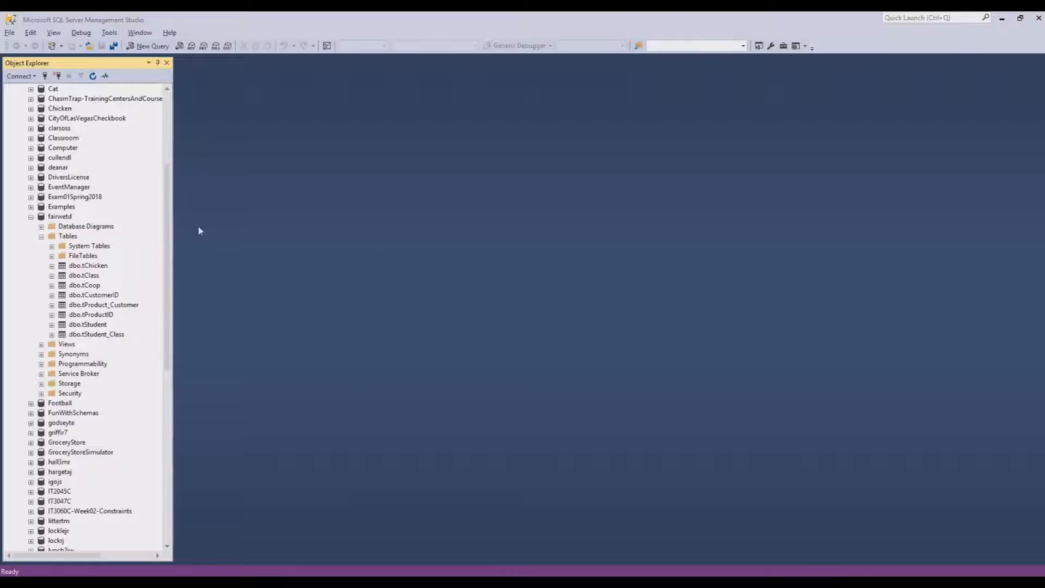
{"action": "right_click", "coordinate": [62, 238]}
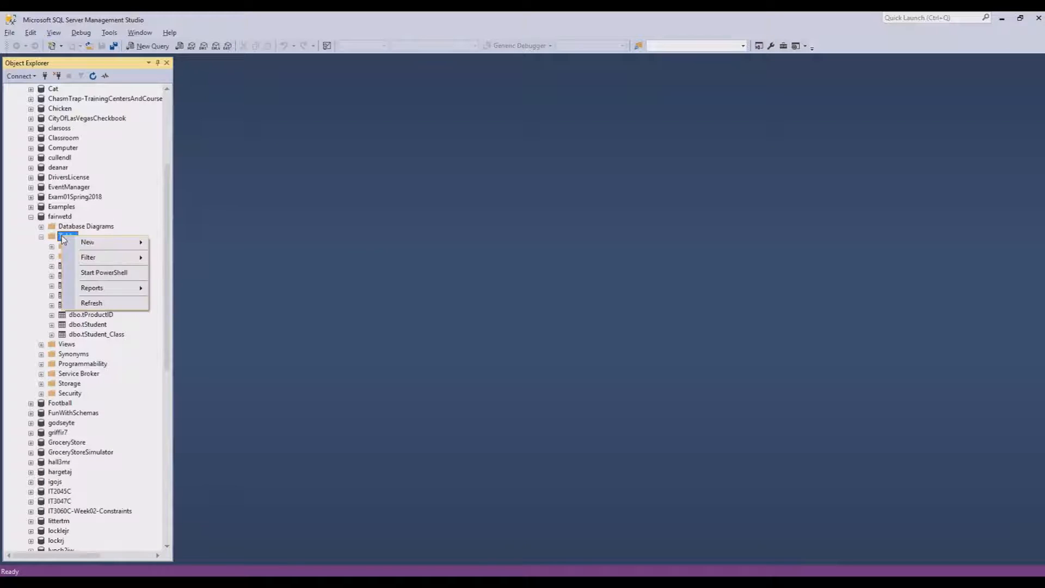
{"action": "mouse_move", "coordinate": [136, 242]}
{"action": "left_click", "coordinate": [198, 244]}
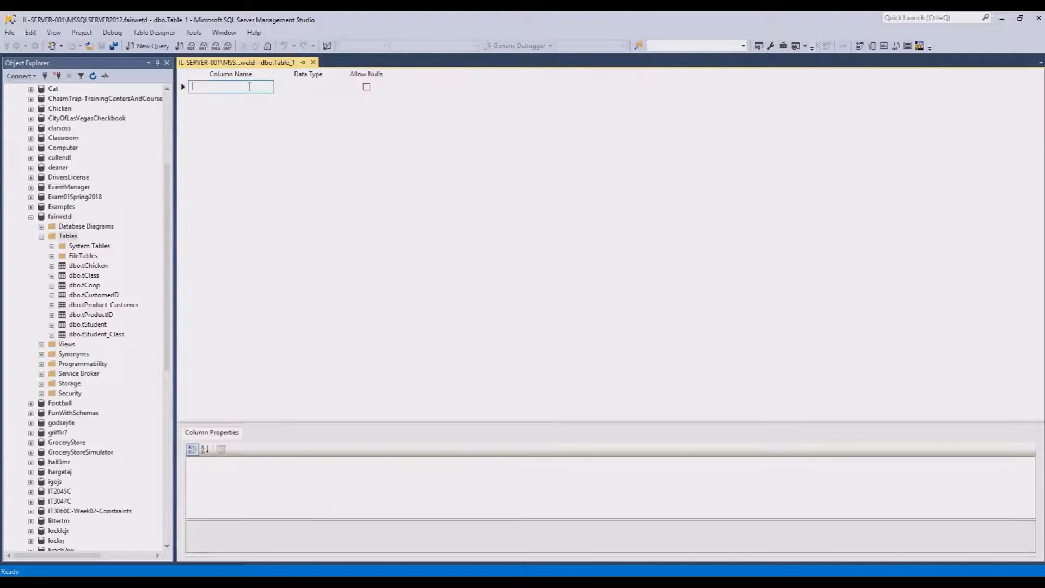
{"action": "type", "text": "AuthorID"}
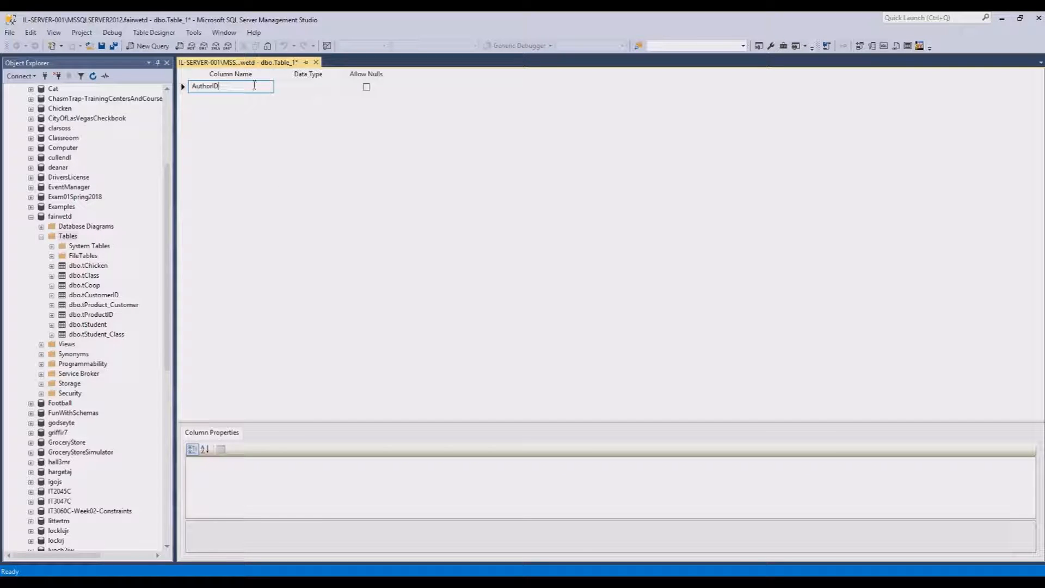
{"action": "left_click", "coordinate": [289, 81]}
{"action": "type", "text": "int"}
{"action": "left_click", "coordinate": [366, 86]}
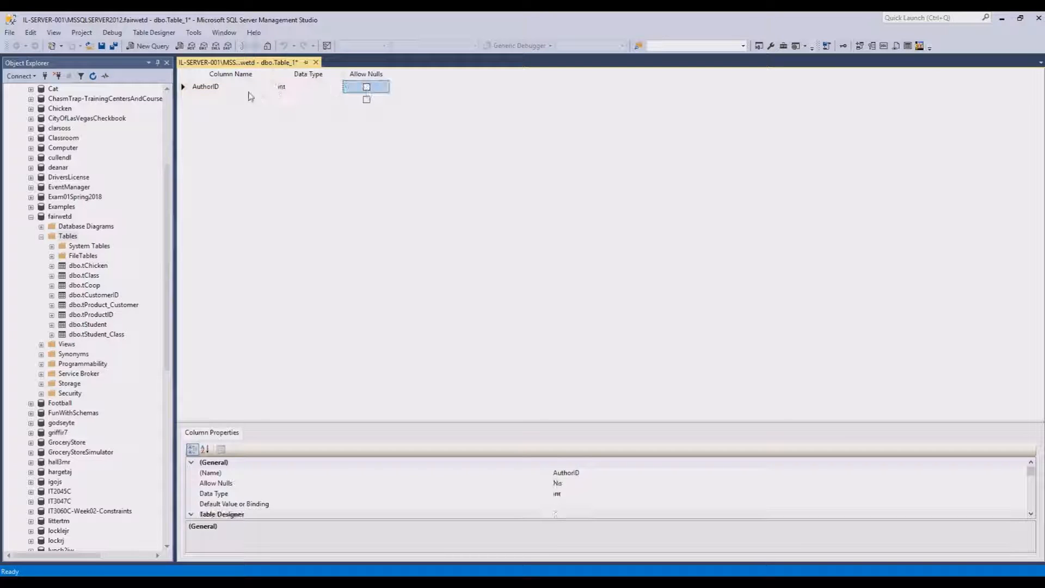
Step: Add an Author column of type nchar(50) that does not allow nulls
{"action": "left_click", "coordinate": [217, 99]}
{"action": "type", "text": "Author"}
{"action": "left_click", "coordinate": [306, 99]}
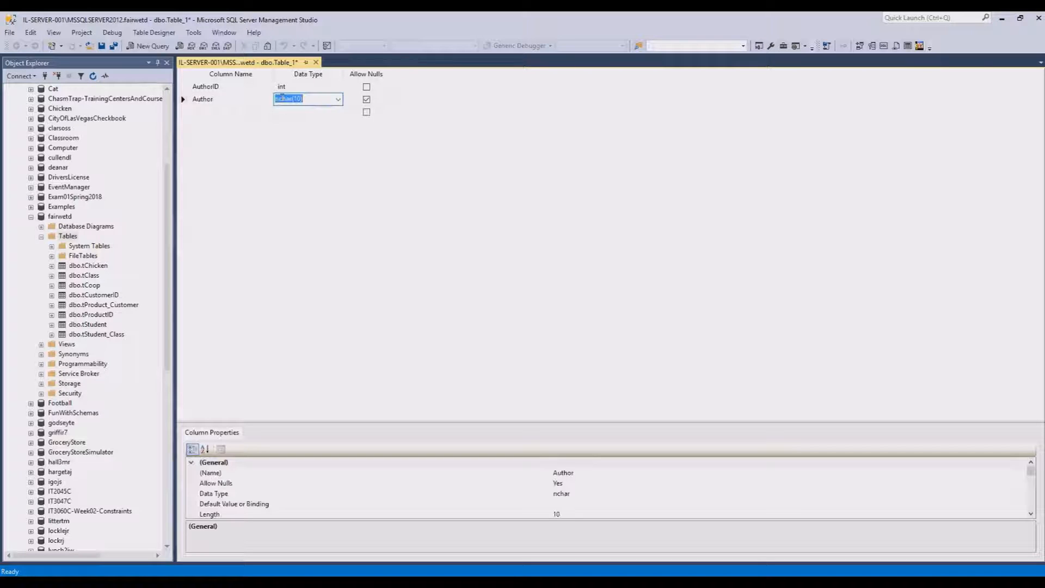
{"action": "type", "text": "nchar(50)"}
{"action": "left_click", "coordinate": [366, 99]}
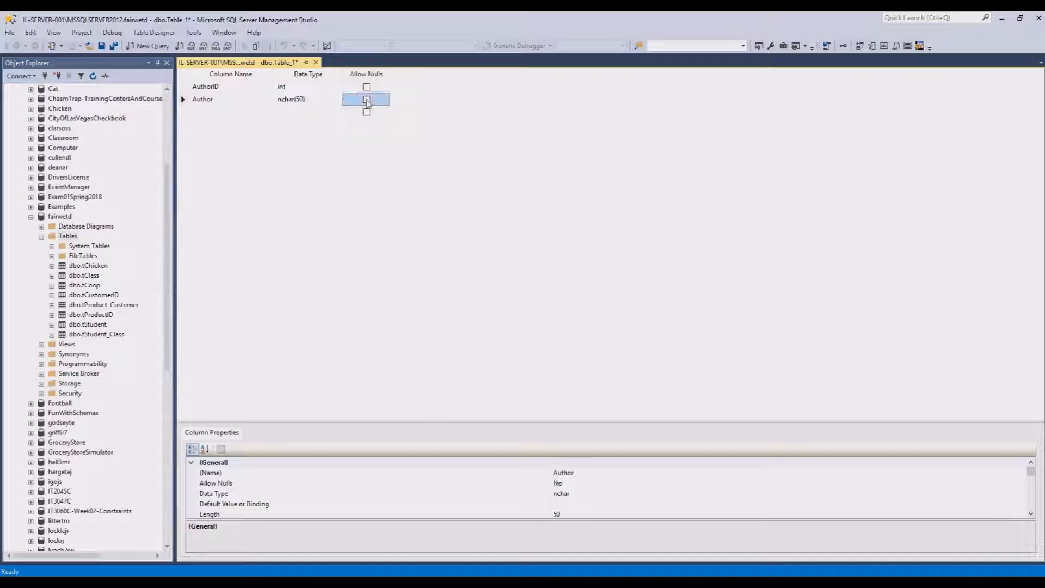
Step: Add a BookID column of type int below Author, with nulls disallowed
{"action": "left_click", "coordinate": [237, 112]}
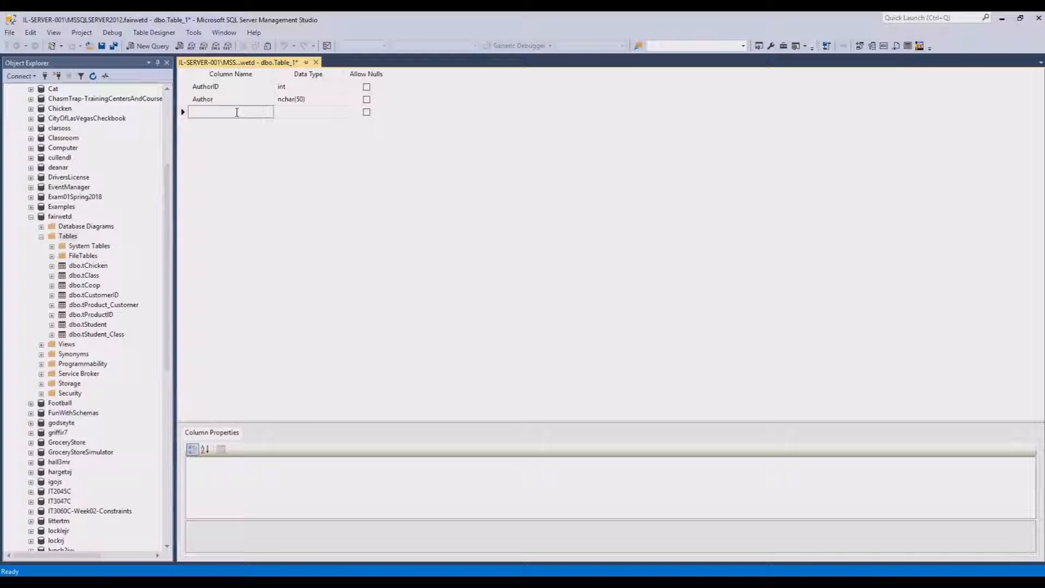
{"action": "type", "text": "BookID"}
{"action": "left_click", "coordinate": [306, 112]}
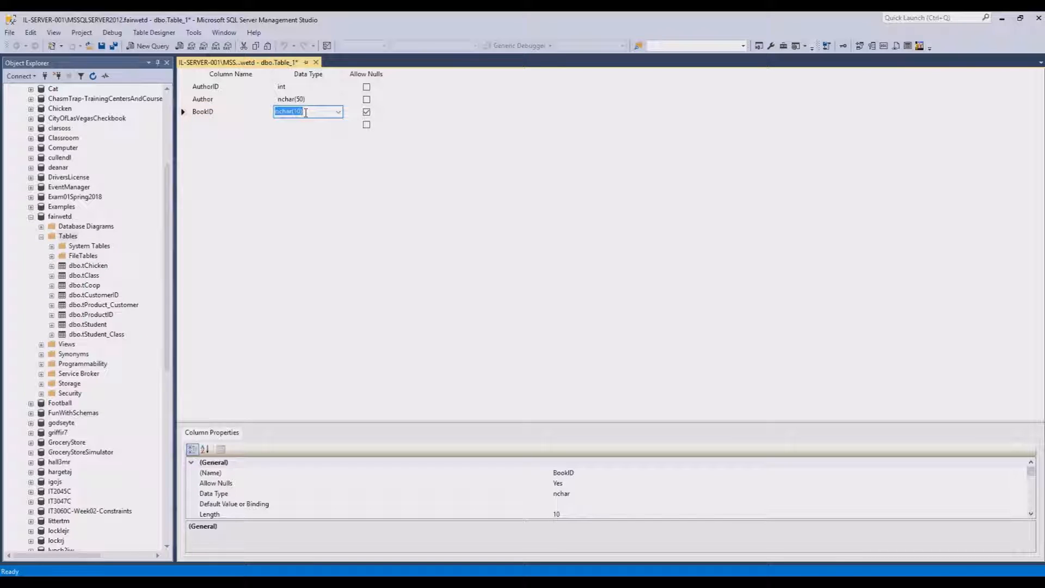
{"action": "type", "text": "int"}
{"action": "left_click", "coordinate": [367, 111]}
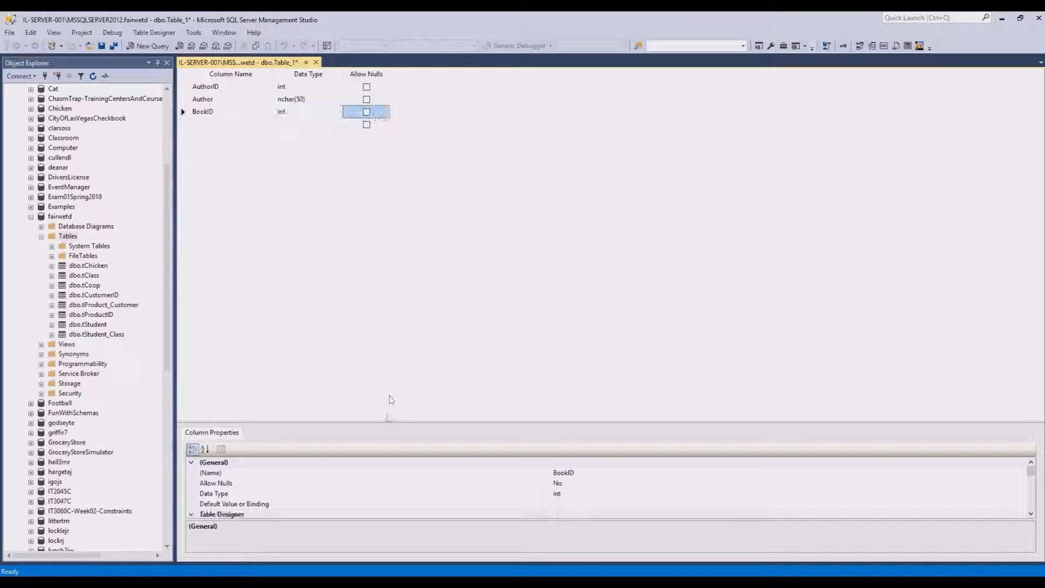
Step: Enlarge the column properties area and set AuthorID as the table's primary key
{"action": "left_click_drag", "start_coordinate": [386, 422], "coordinate": [402, 218]}
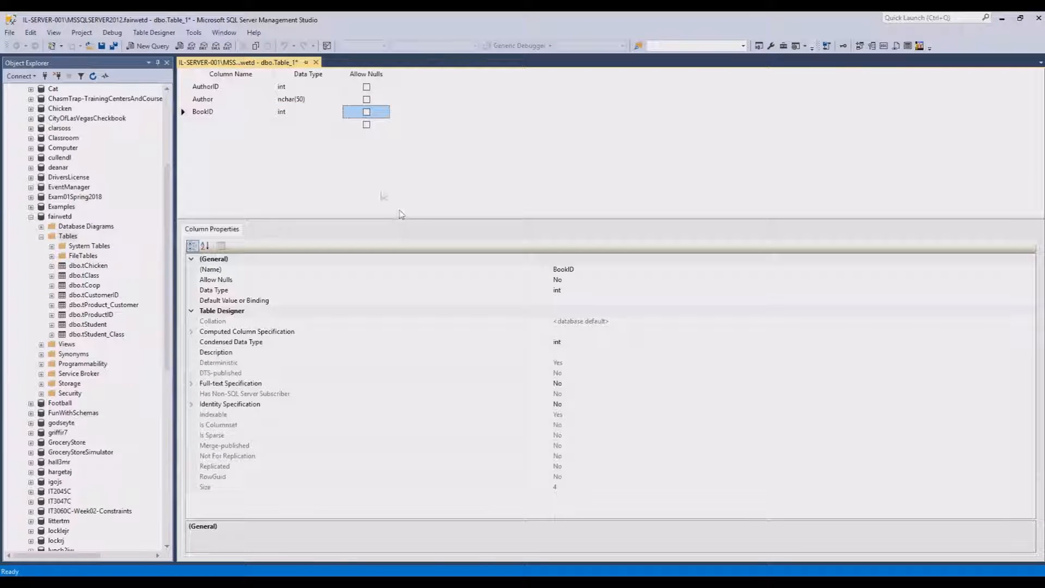
{"action": "left_click", "coordinate": [240, 90]}
{"action": "left_click", "coordinate": [184, 88]}
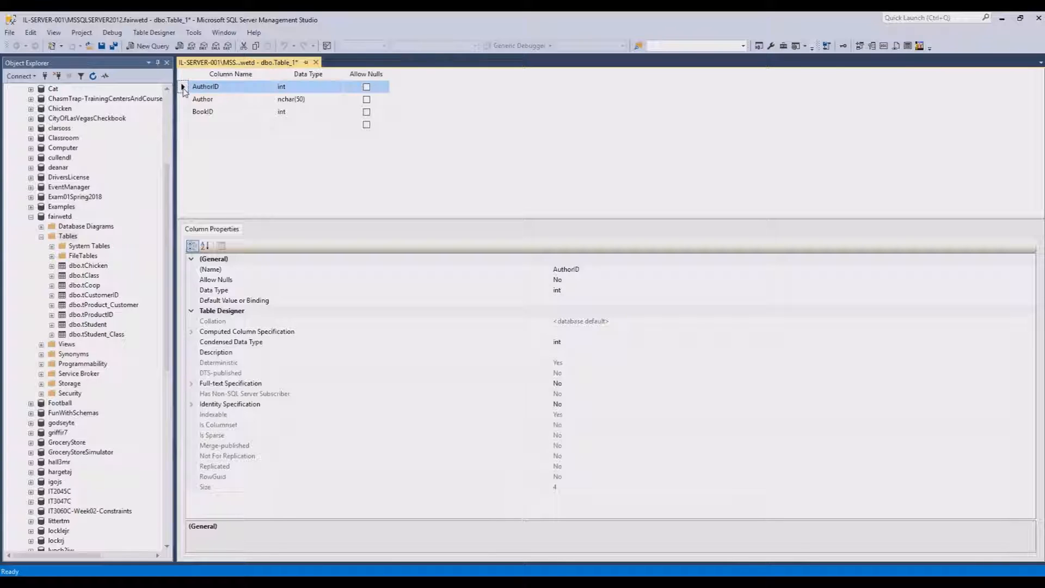
{"action": "right_click", "coordinate": [184, 90]}
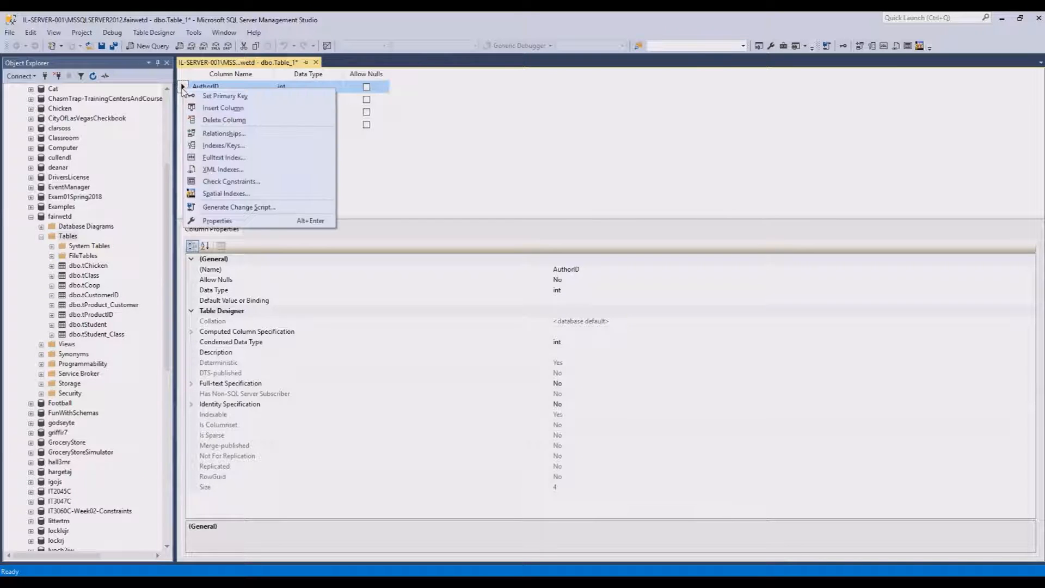
{"action": "left_click", "coordinate": [264, 101]}
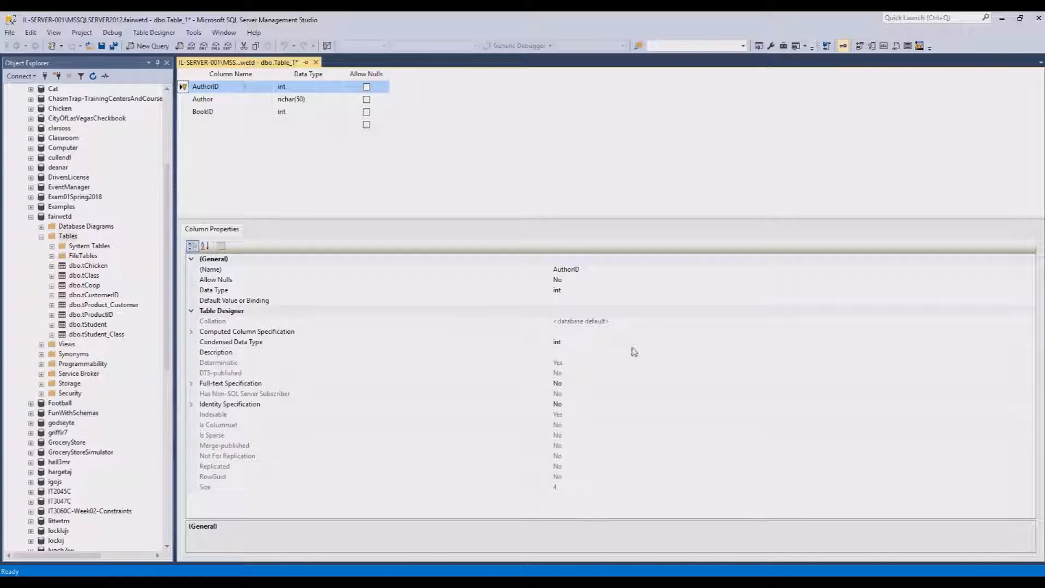
Step: Turn AuthorID into an identity column by setting Is Identity to Yes in its identity specification
{"action": "left_click", "coordinate": [210, 406]}
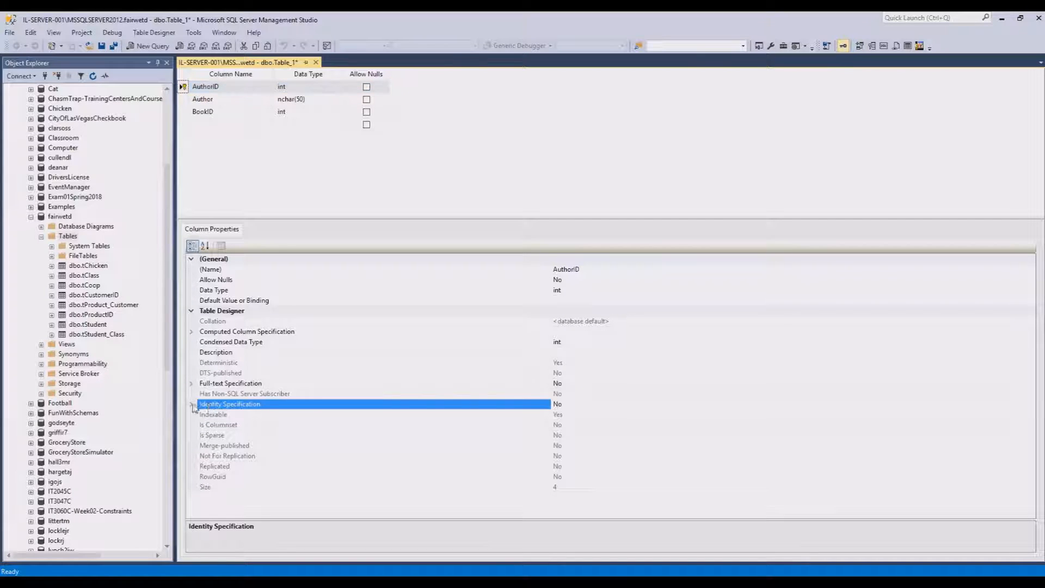
{"action": "left_click", "coordinate": [192, 404]}
{"action": "left_click", "coordinate": [576, 417]}
{"action": "double_click", "coordinate": [575, 417]}
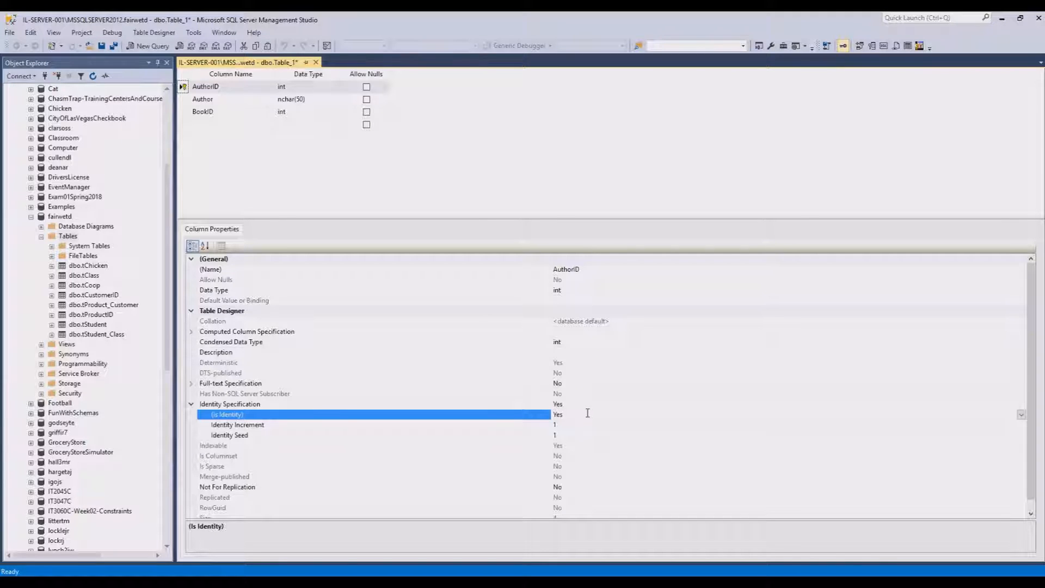
{"action": "left_click", "coordinate": [465, 178]}
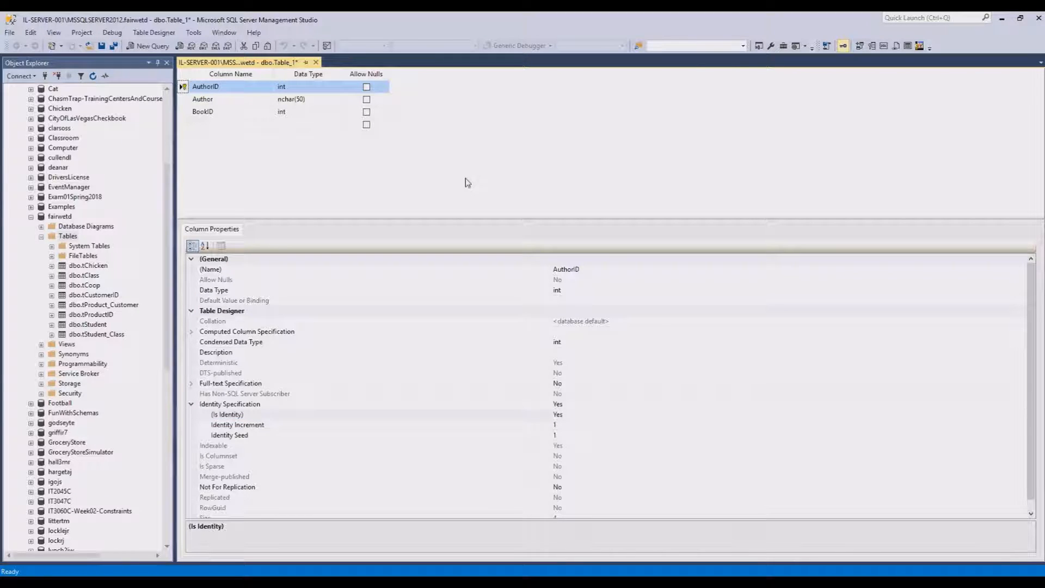
Step: Save the new table under the name tAuthor
{"action": "key", "text": "ctrl+s"}
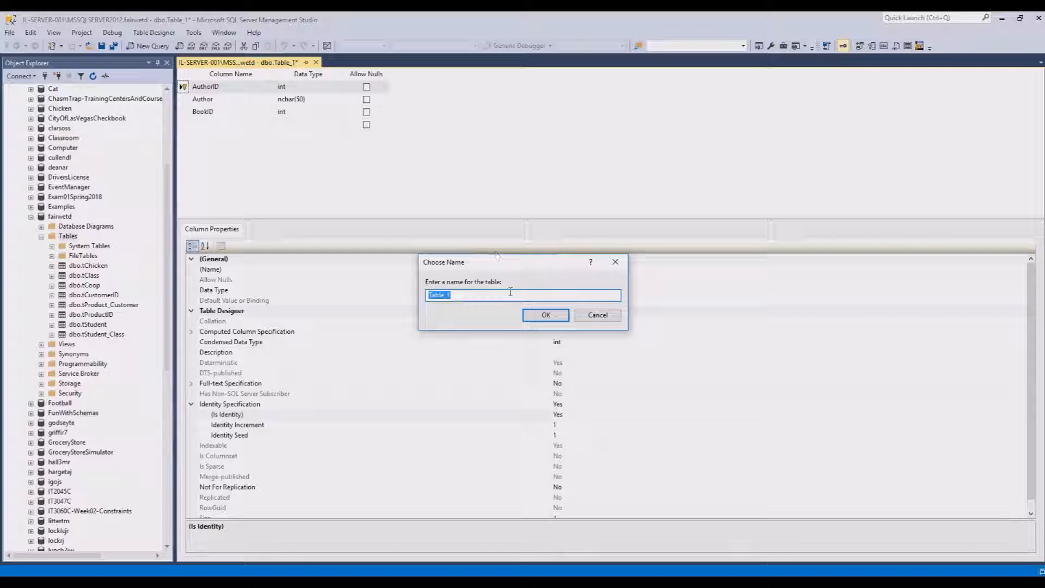
{"action": "type", "text": "tAuthor"}
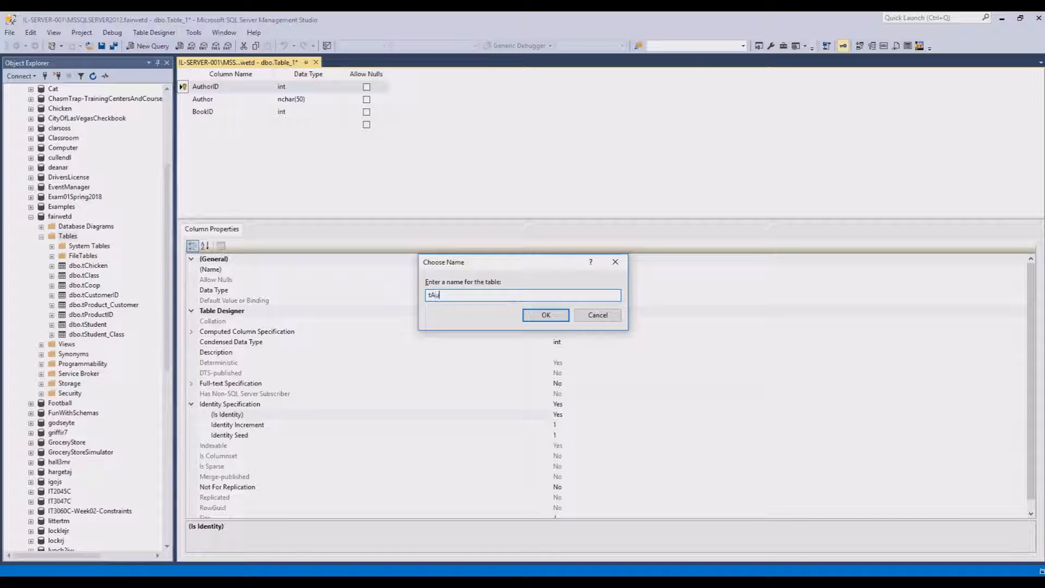
{"action": "key", "text": "Return"}
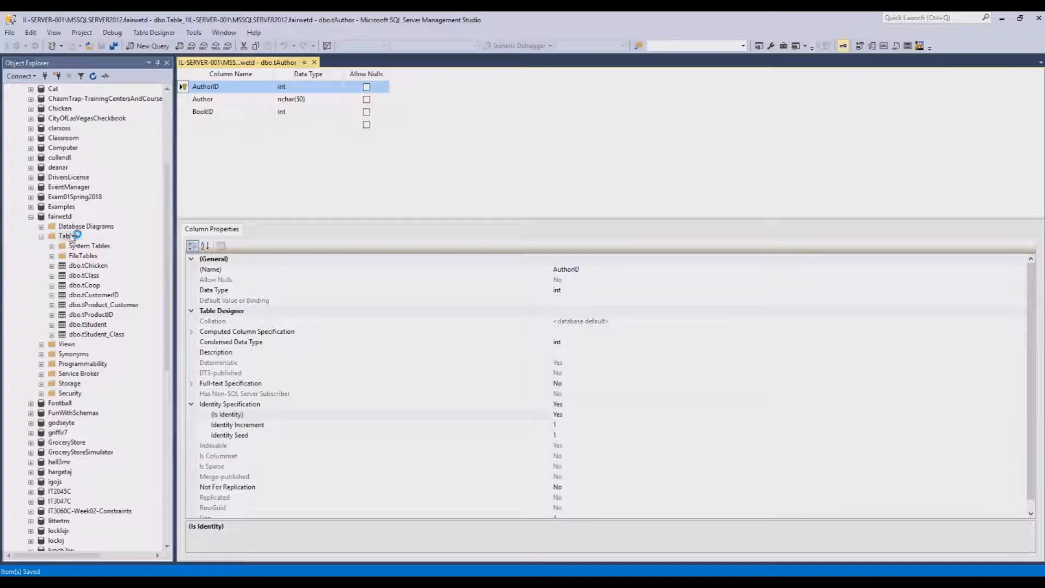
Step: Create a second table in the same database, starting with a BookID column of type int that disallows nulls
{"action": "right_click", "coordinate": [103, 237]}
{"action": "mouse_move", "coordinate": [120, 245]}
{"action": "left_click", "coordinate": [189, 244]}
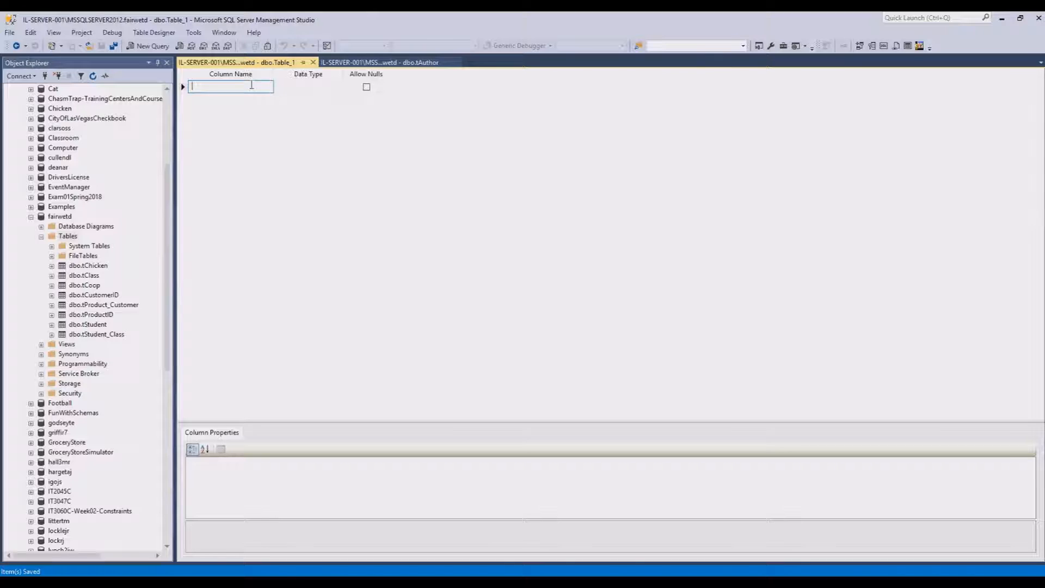
{"action": "type", "text": "Bos"}
{"action": "type", "text": "kID"}
{"action": "left_click", "coordinate": [309, 86]}
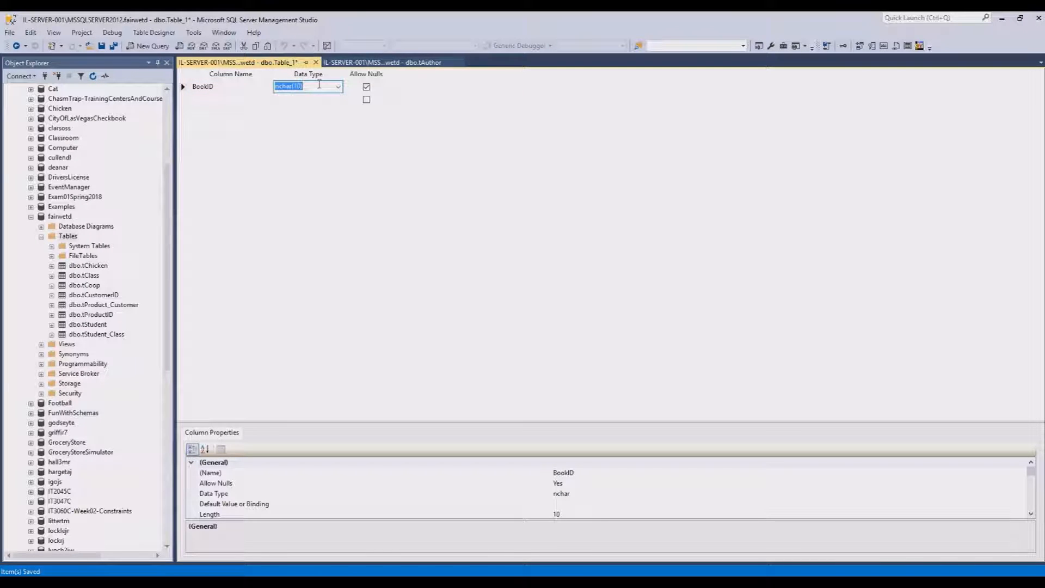
{"action": "type", "text": "int"}
{"action": "left_click", "coordinate": [367, 87]}
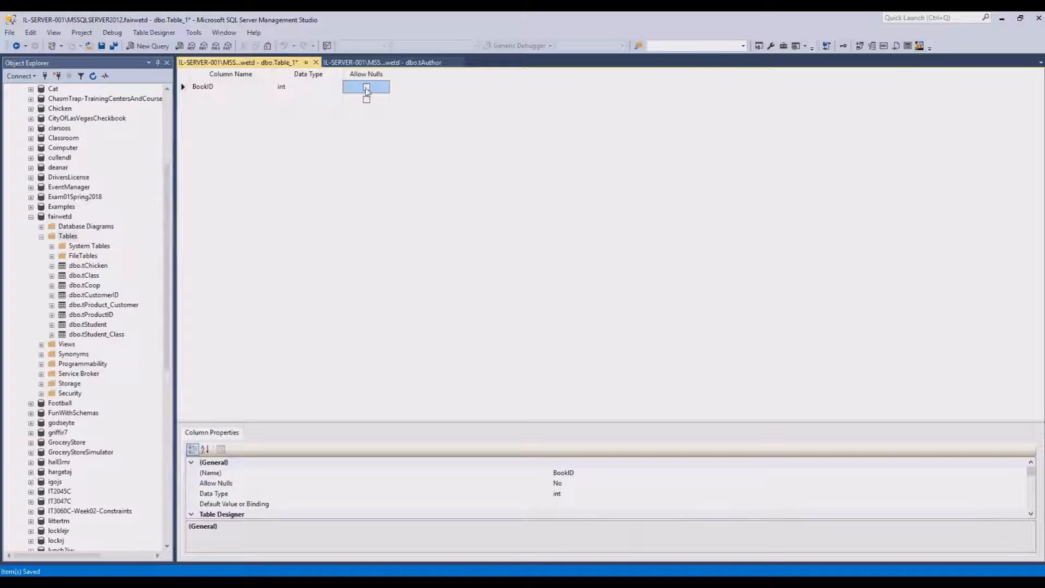
Step: Add a Book column of type nchar(50) to the second table, with nulls disallowed
{"action": "left_click", "coordinate": [237, 100]}
{"action": "type", "text": "Book"}
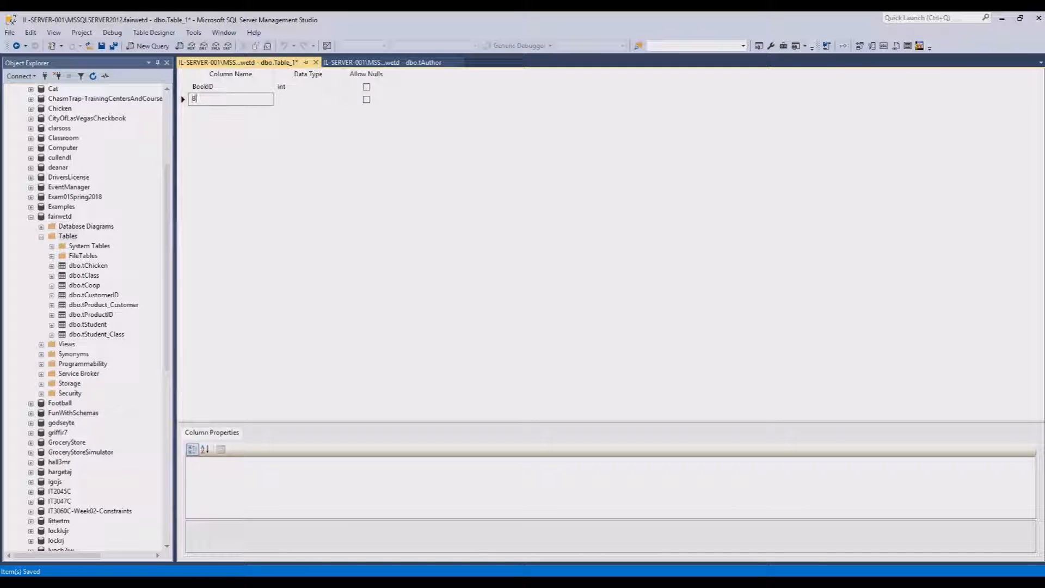
{"action": "key", "text": "Tab"}
{"action": "key", "text": "End"}
{"action": "key", "text": "BackSpace"}
{"action": "key", "text": "BackSpace"}
{"action": "key", "text": "BackSpace"}
{"action": "type", "text": "50)"}
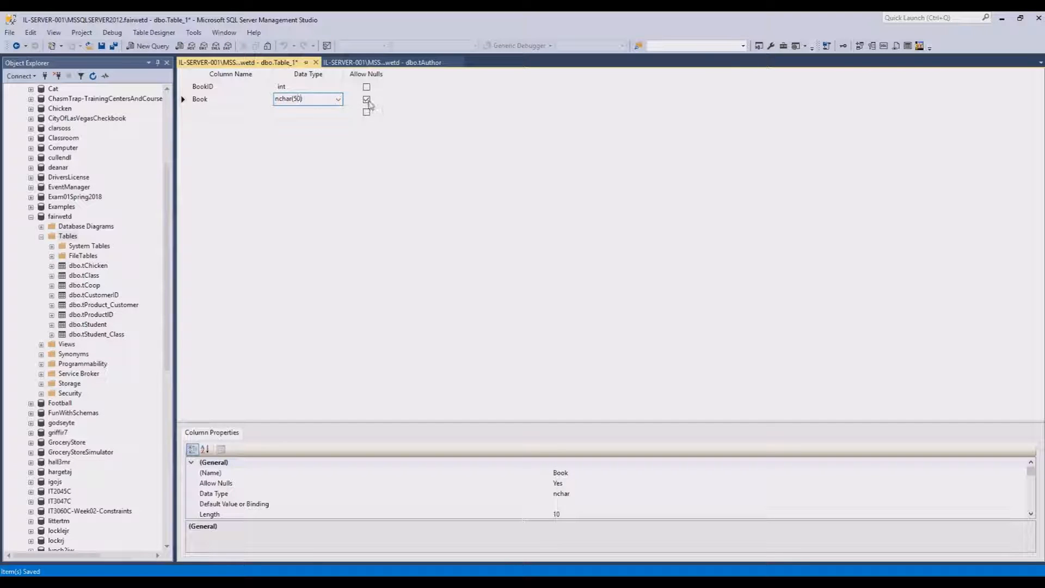
{"action": "left_click", "coordinate": [367, 100]}
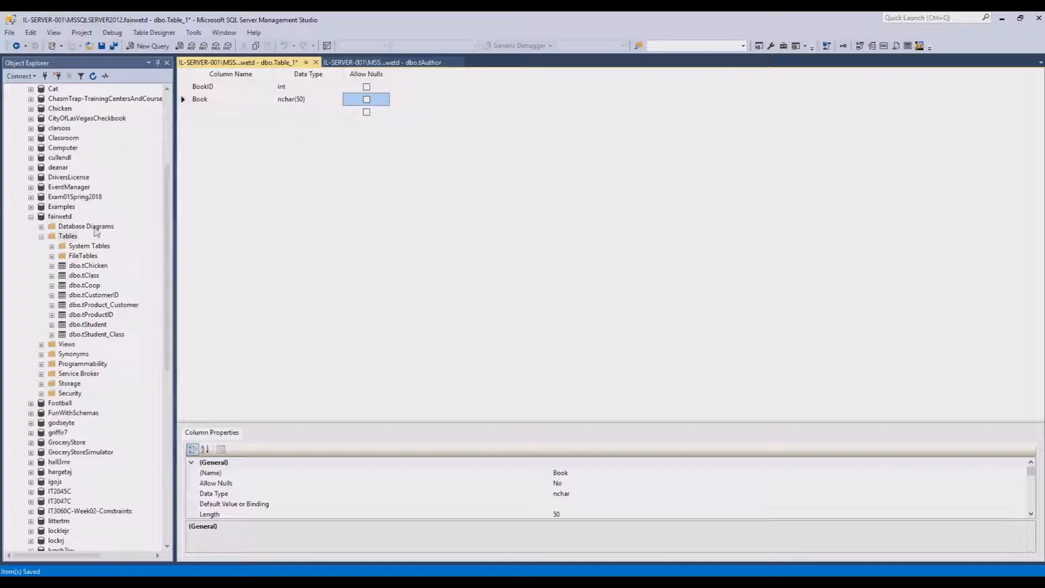
Step: Set BookID as the second table's primary key and set its Is Identity property to Yes
{"action": "left_click", "coordinate": [207, 87]}
{"action": "left_click", "coordinate": [183, 87]}
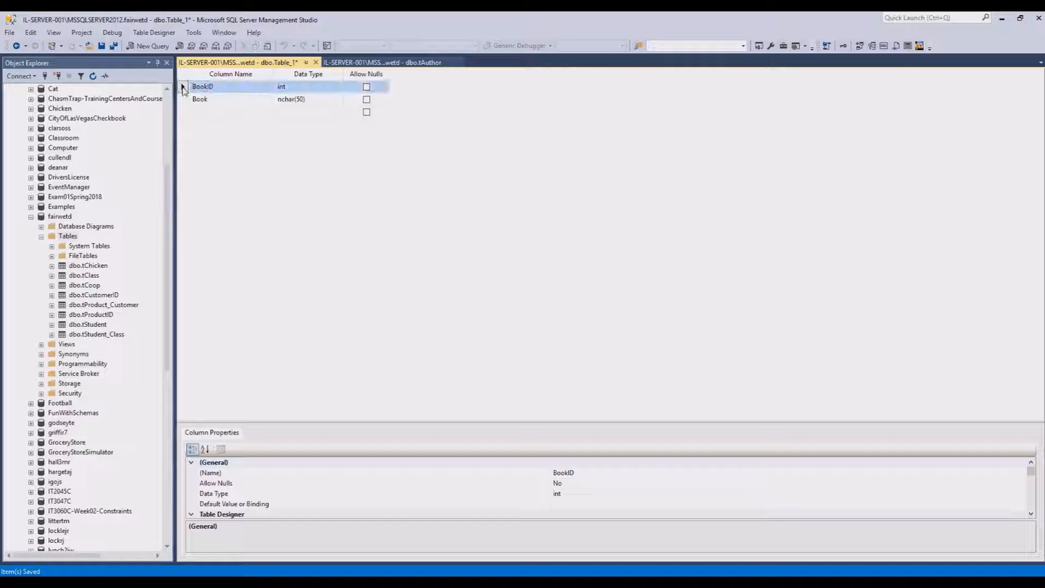
{"action": "right_click", "coordinate": [183, 88]}
{"action": "left_click", "coordinate": [239, 94]}
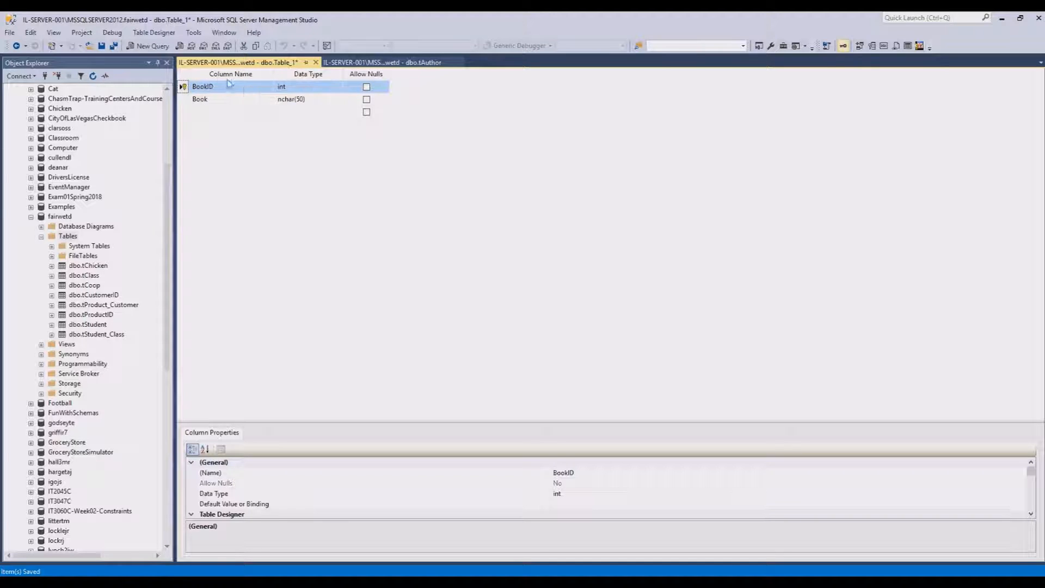
{"action": "left_click_drag", "start_coordinate": [359, 423], "coordinate": [358, 147]}
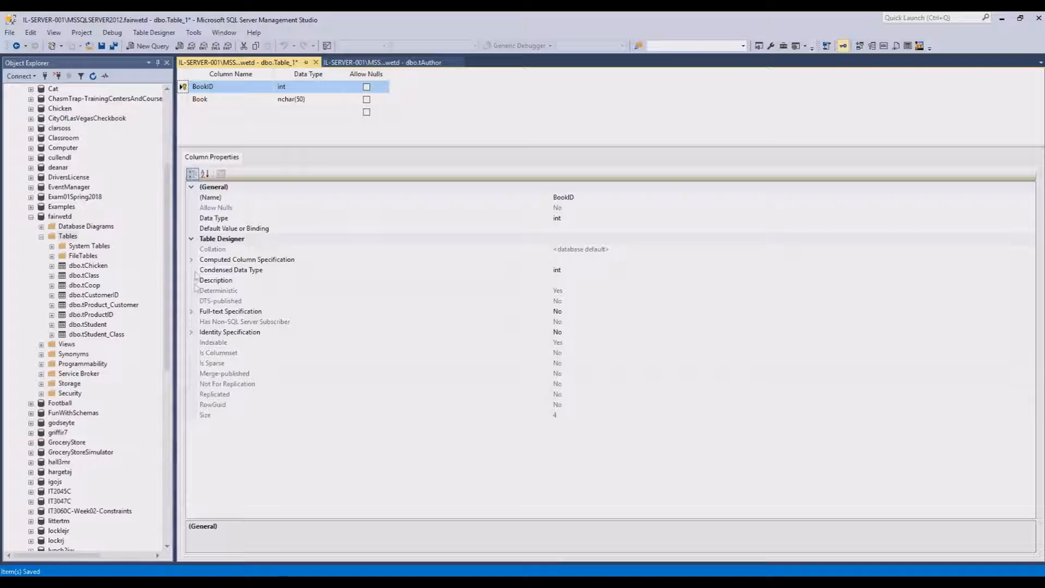
{"action": "left_click", "coordinate": [191, 332]}
{"action": "double_click", "coordinate": [569, 342]}
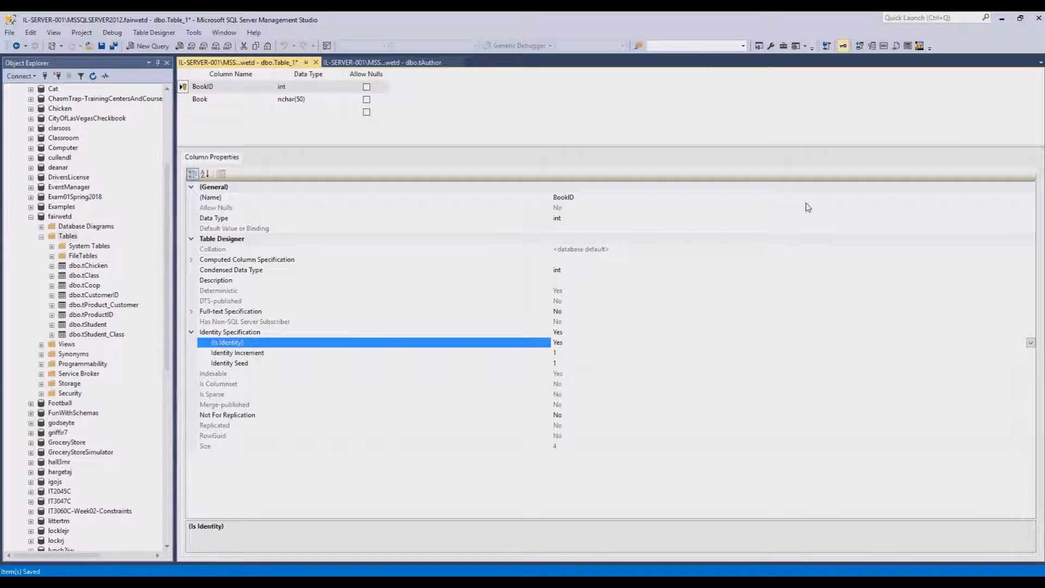
Step: Save the second table under the name tBook
{"action": "key", "text": "ctrl+s"}
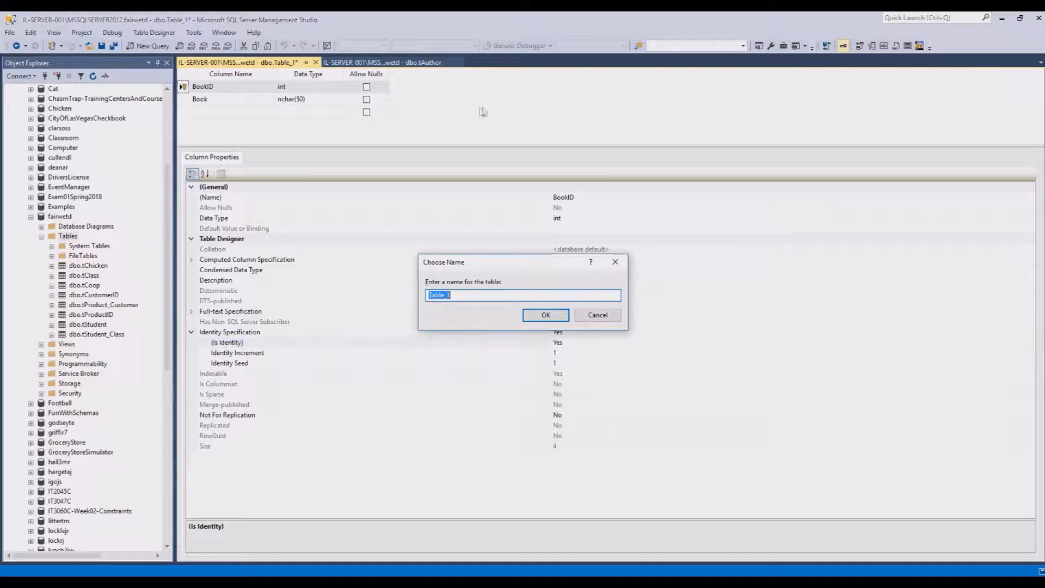
{"action": "type", "text": "tBook"}
{"action": "key", "text": "Return"}
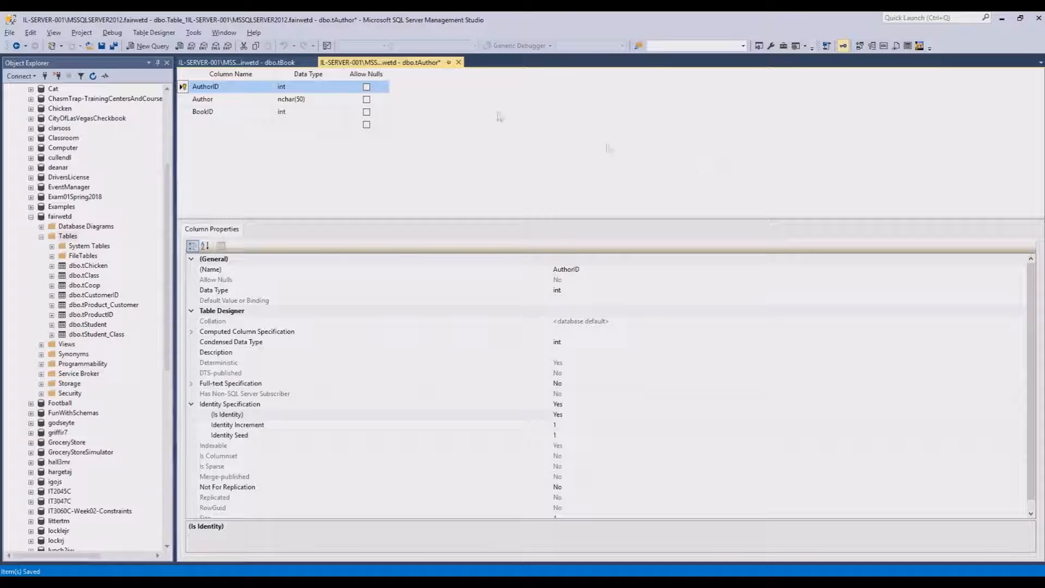
Step: Add a new foreign key relationship to tAuthor and open its tables and columns specification for editing
{"action": "left_click", "coordinate": [268, 64]}
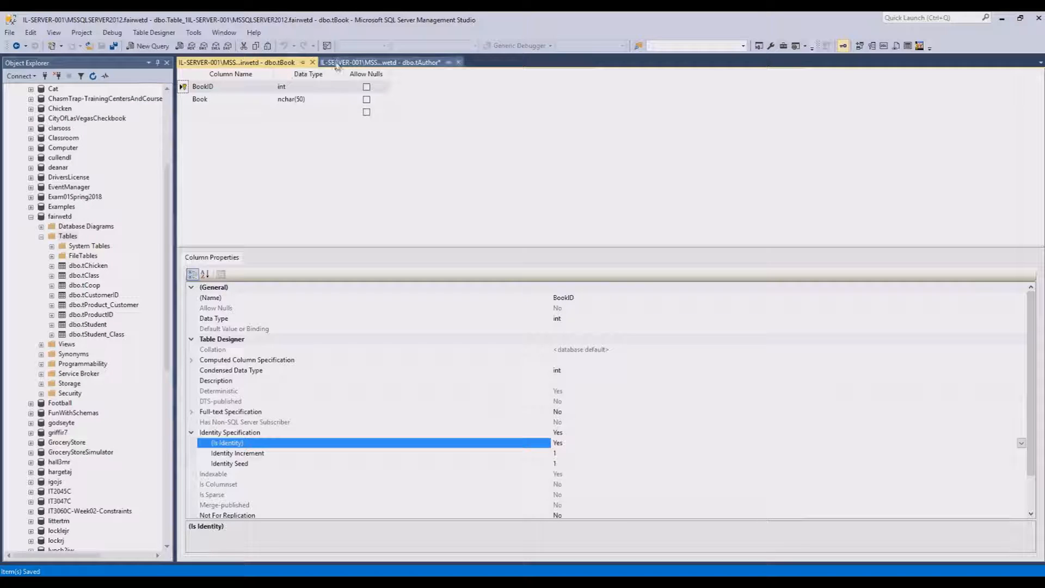
{"action": "left_click", "coordinate": [428, 64]}
{"action": "left_click", "coordinate": [240, 112]}
{"action": "left_click", "coordinate": [284, 154]}
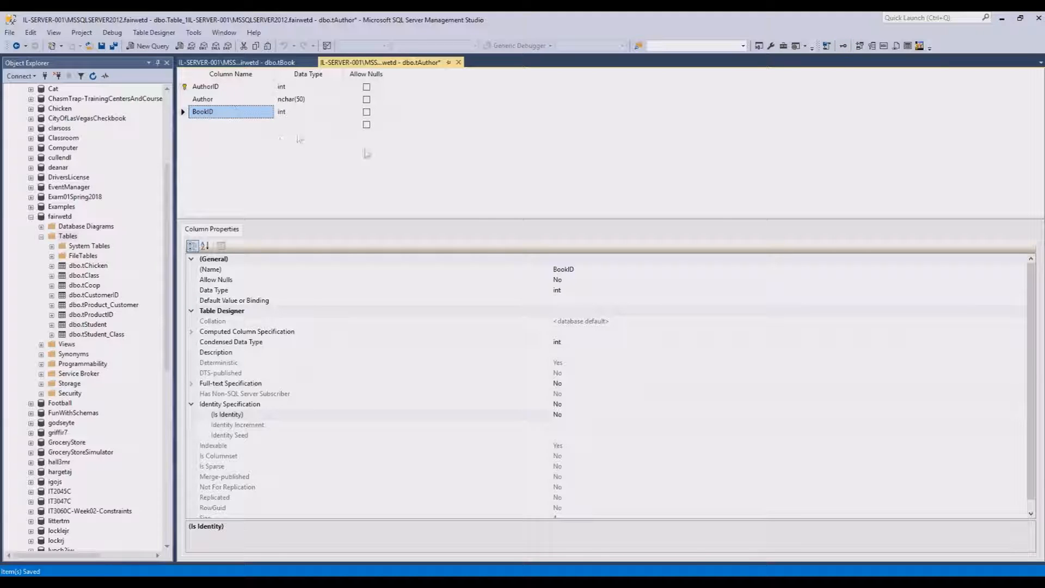
{"action": "left_click", "coordinate": [860, 47]}
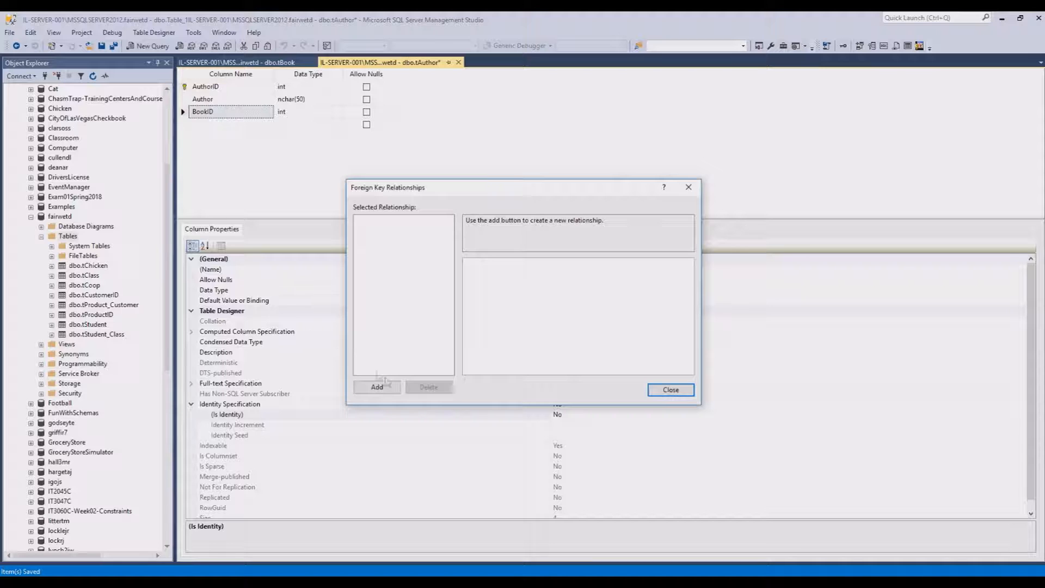
{"action": "left_click", "coordinate": [390, 387]}
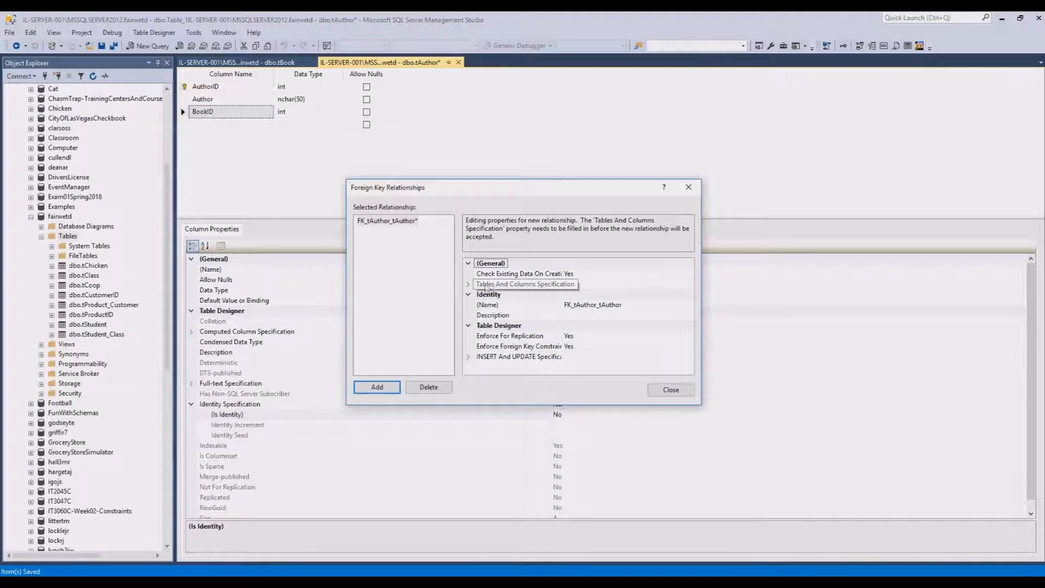
{"action": "left_click", "coordinate": [576, 284]}
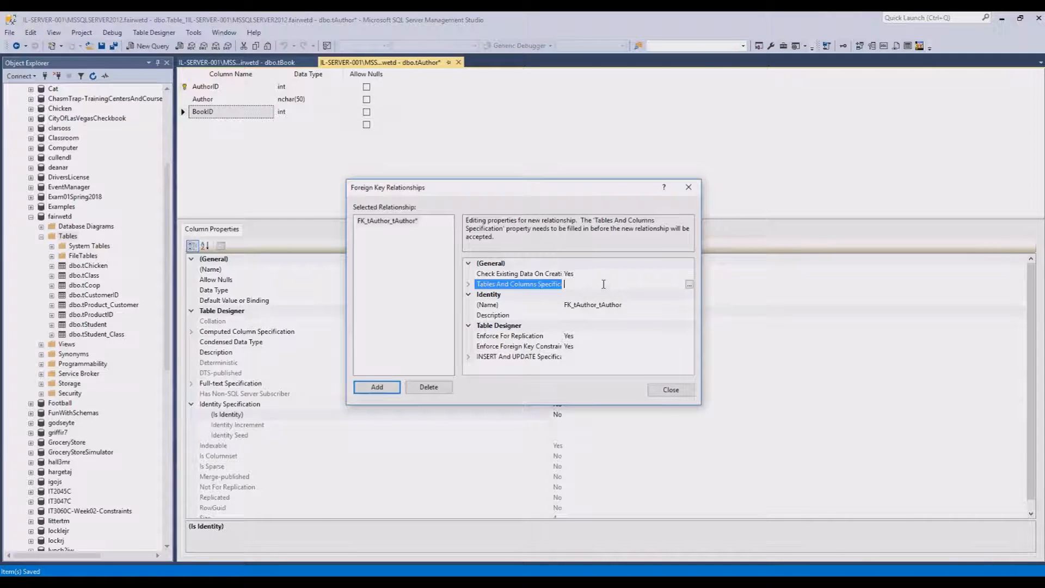
{"action": "left_click", "coordinate": [689, 284]}
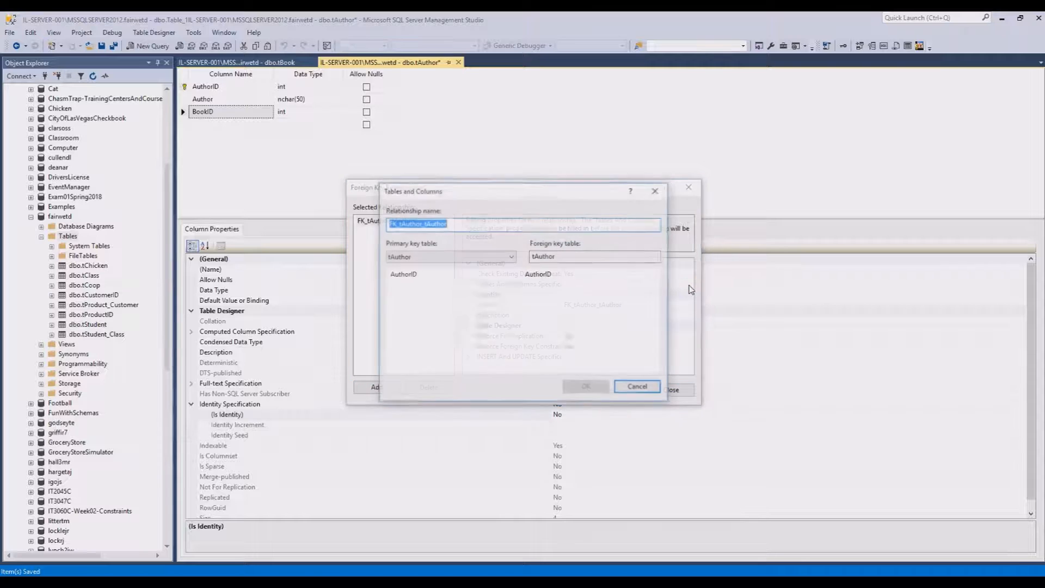
Step: Relate tBook's BookID as the primary key column to tAuthor's BookID as the foreign key column
{"action": "left_click", "coordinate": [504, 259]}
{"action": "left_click", "coordinate": [495, 284]}
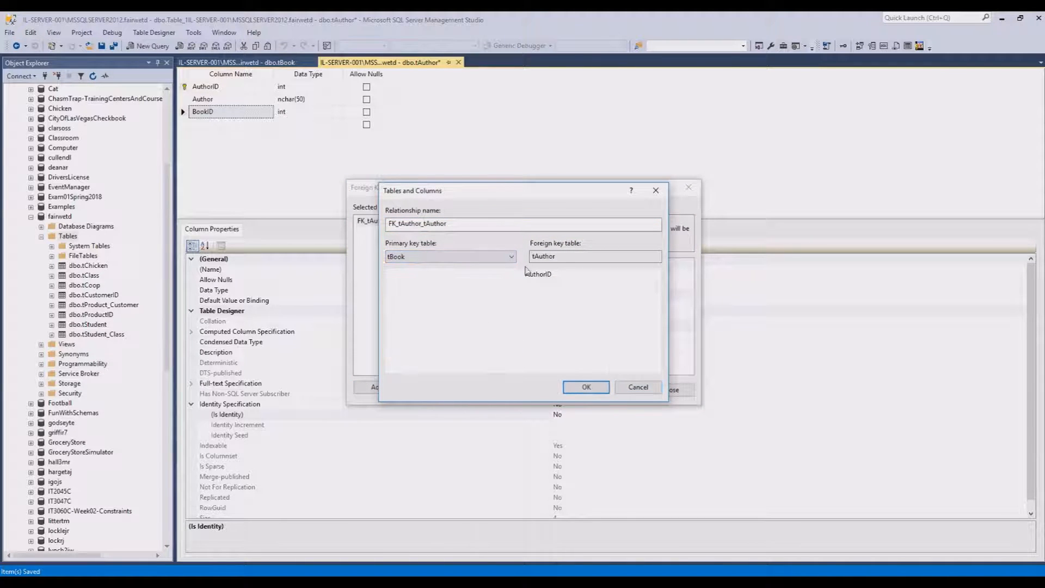
{"action": "left_click", "coordinate": [469, 274]}
{"action": "left_click", "coordinate": [485, 274]}
{"action": "left_click", "coordinate": [481, 296]}
{"action": "left_click", "coordinate": [599, 274]}
{"action": "left_click", "coordinate": [608, 275]}
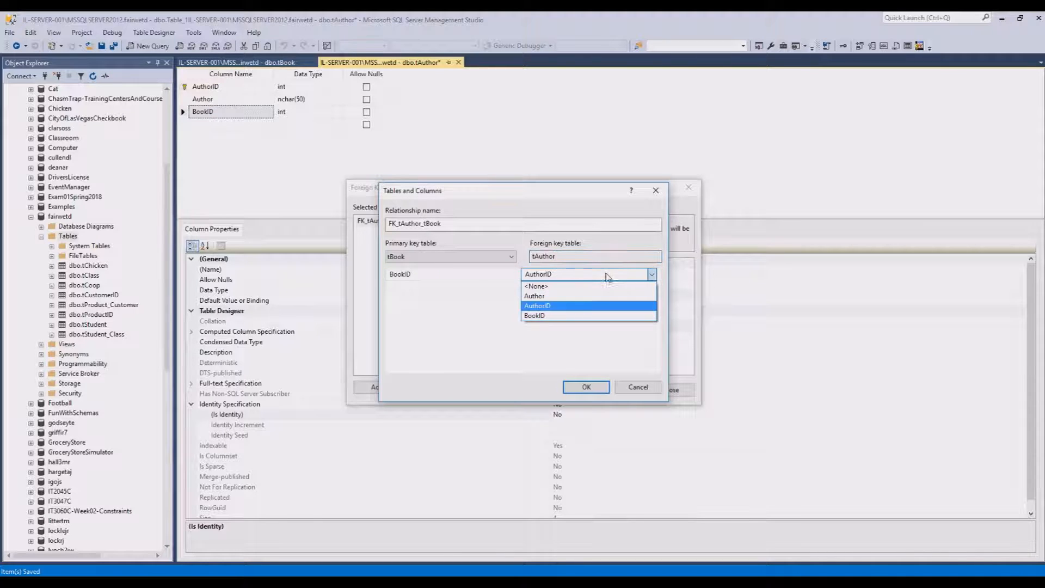
{"action": "left_click", "coordinate": [593, 316]}
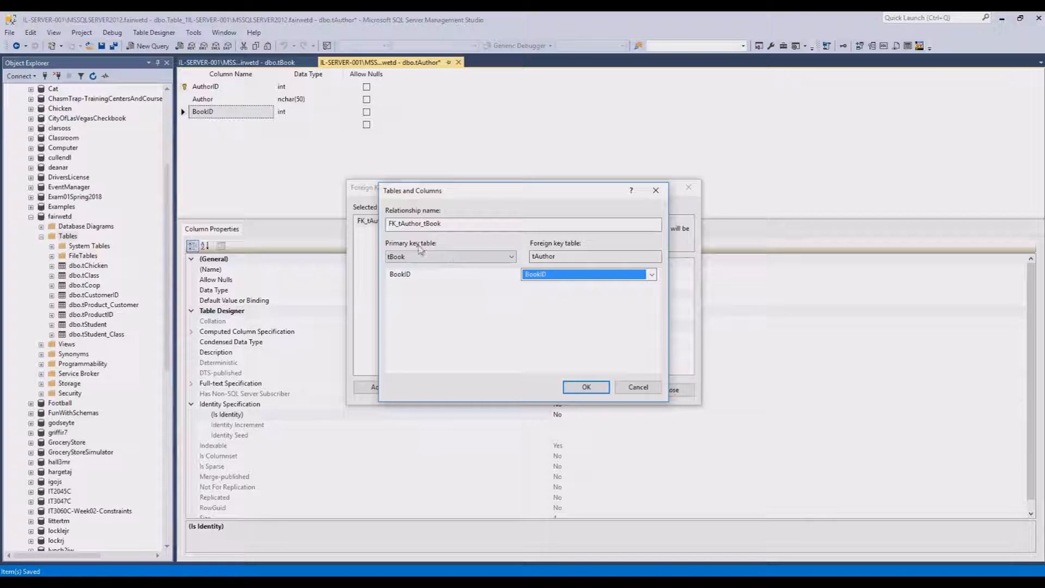
{"action": "left_click", "coordinate": [587, 388]}
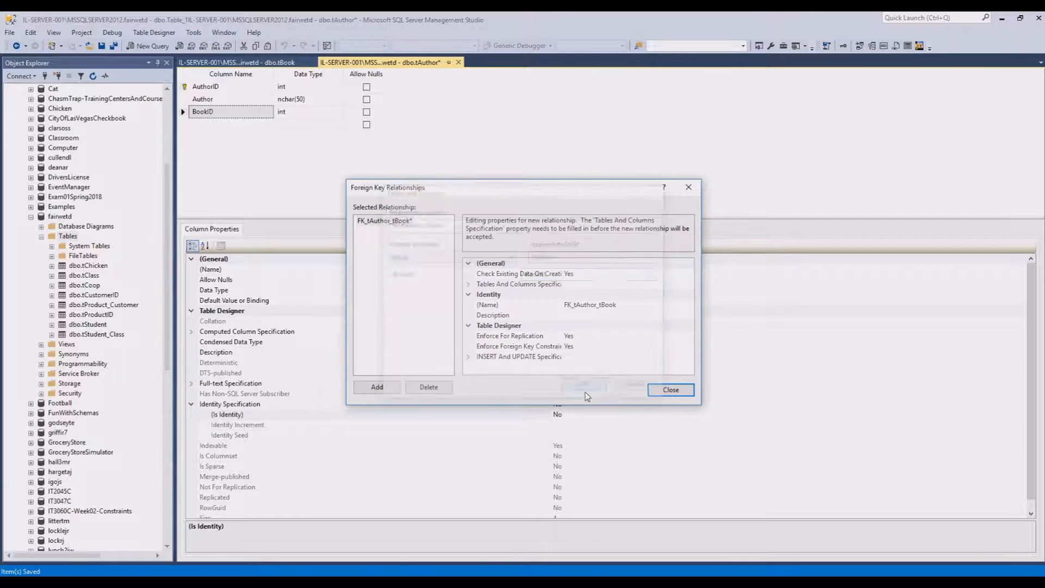
Step: Save the relationship changes to both tBook and tAuthor and refresh the database object list
{"action": "left_click", "coordinate": [667, 391]}
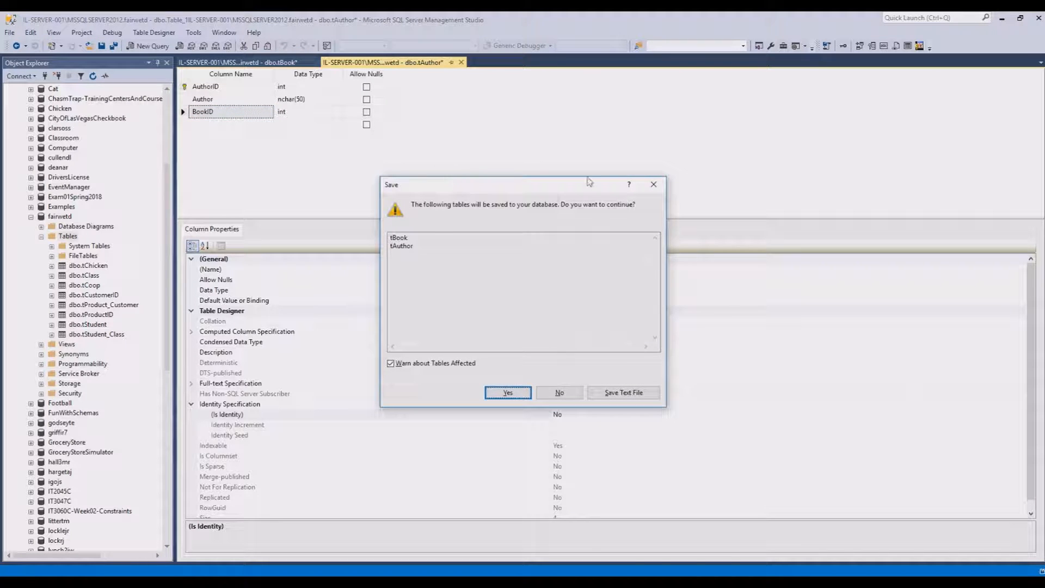
{"action": "left_click", "coordinate": [509, 394]}
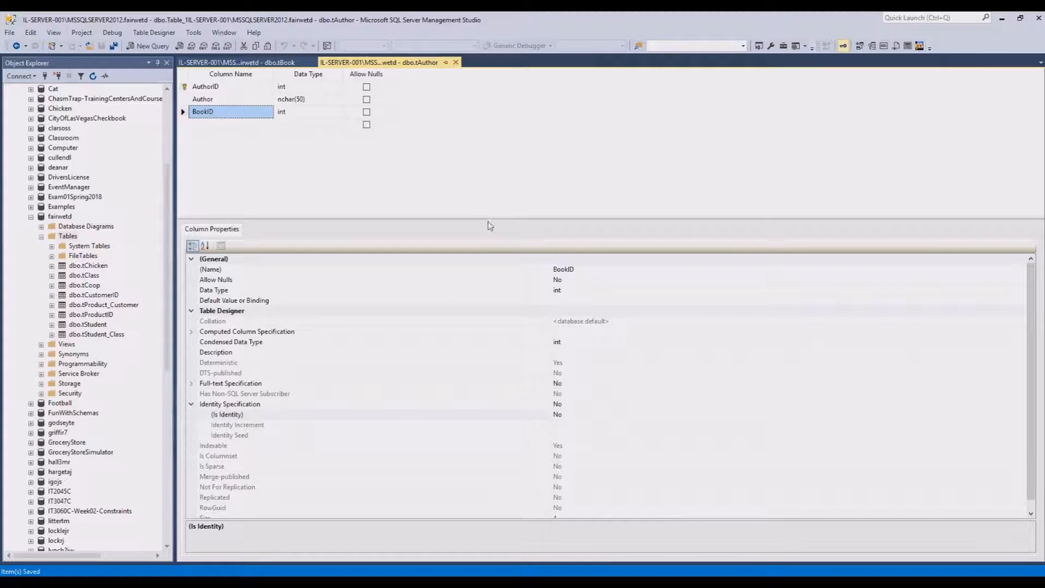
{"action": "left_click", "coordinate": [93, 77]}
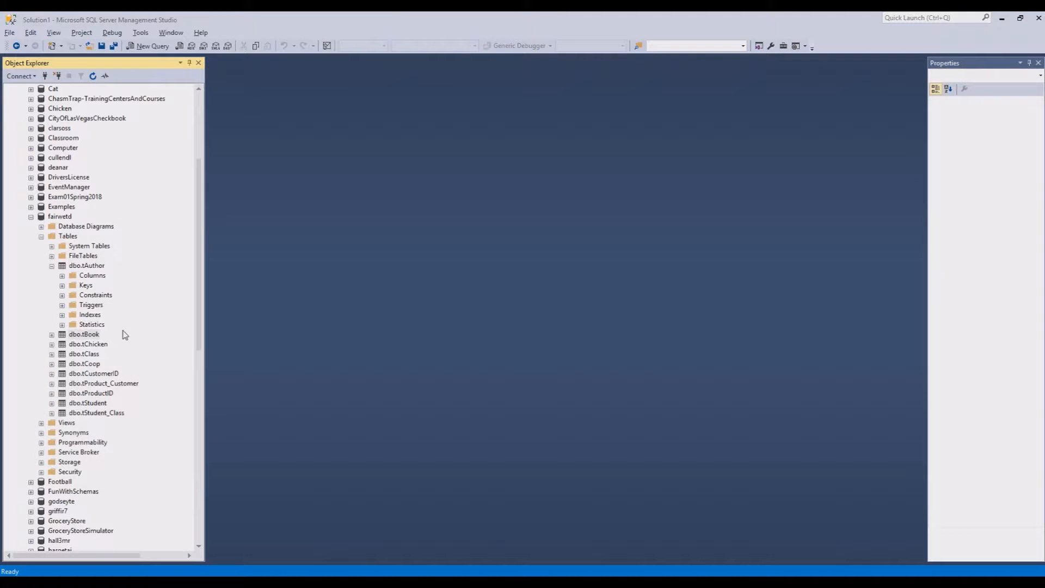
Step: Open the top 200 rows of tBook for editing
{"action": "left_click", "coordinate": [97, 334]}
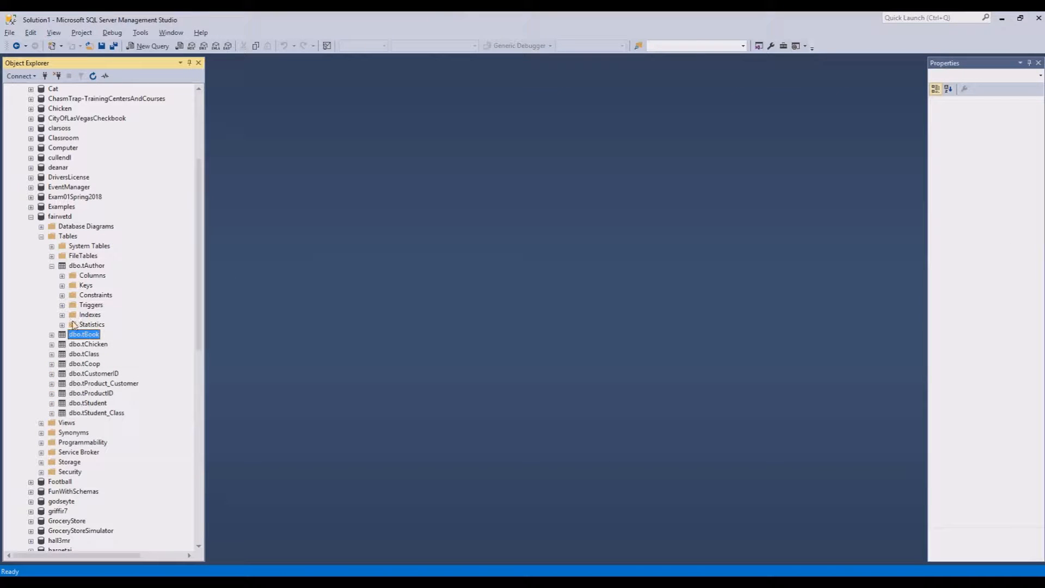
{"action": "right_click", "coordinate": [90, 336]}
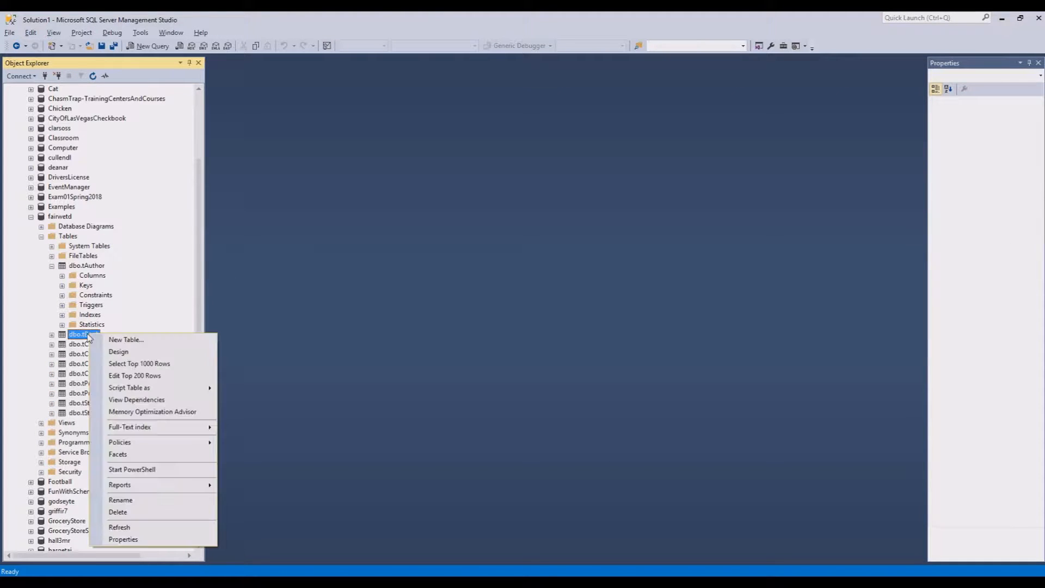
{"action": "left_click", "coordinate": [153, 380]}
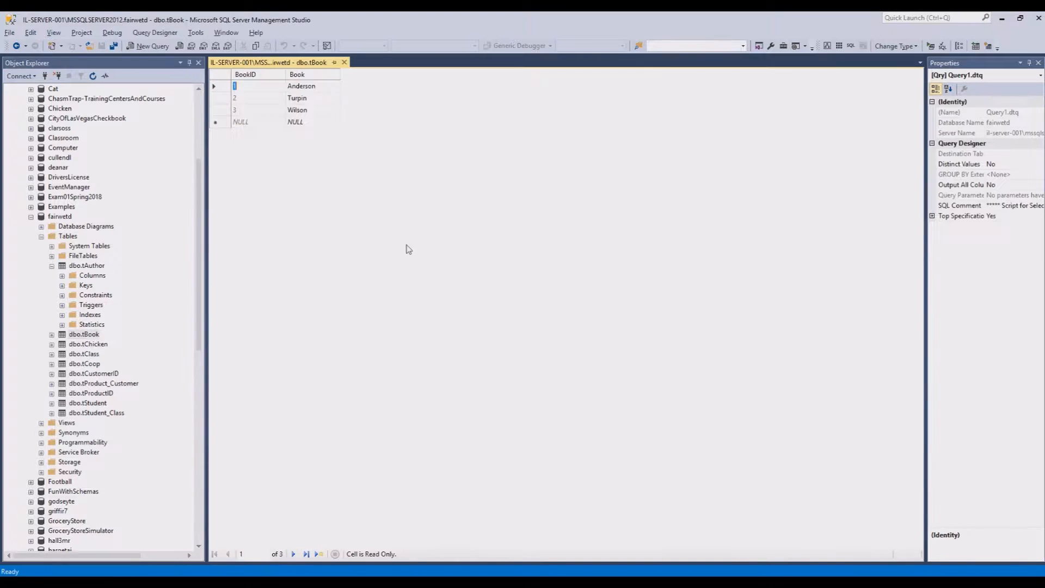
Step: Examine the existing rows of tBook, checking the BookID and Book values of each entry
{"action": "left_click", "coordinate": [319, 96]}
{"action": "left_click", "coordinate": [323, 87]}
{"action": "left_click", "coordinate": [323, 112]}
{"action": "left_click", "coordinate": [322, 100]}
{"action": "left_click", "coordinate": [328, 87]}
{"action": "left_click", "coordinate": [326, 98]}
{"action": "left_click", "coordinate": [324, 110]}
{"action": "left_click", "coordinate": [319, 123]}
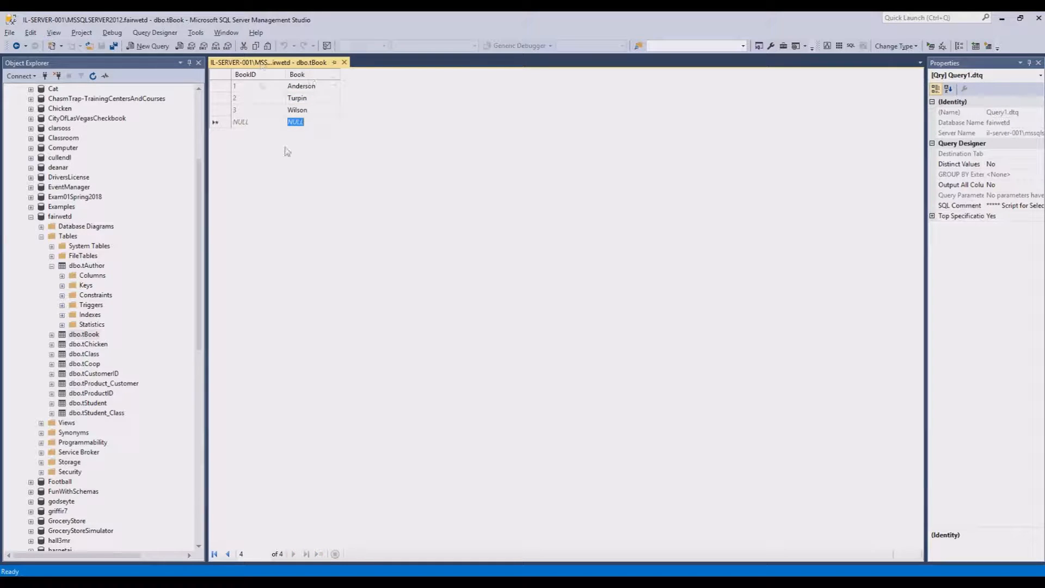
{"action": "left_click", "coordinate": [302, 87]}
{"action": "left_click", "coordinate": [321, 121]}
{"action": "left_click", "coordinate": [322, 88]}
{"action": "left_click", "coordinate": [322, 98]}
{"action": "left_click", "coordinate": [322, 109]}
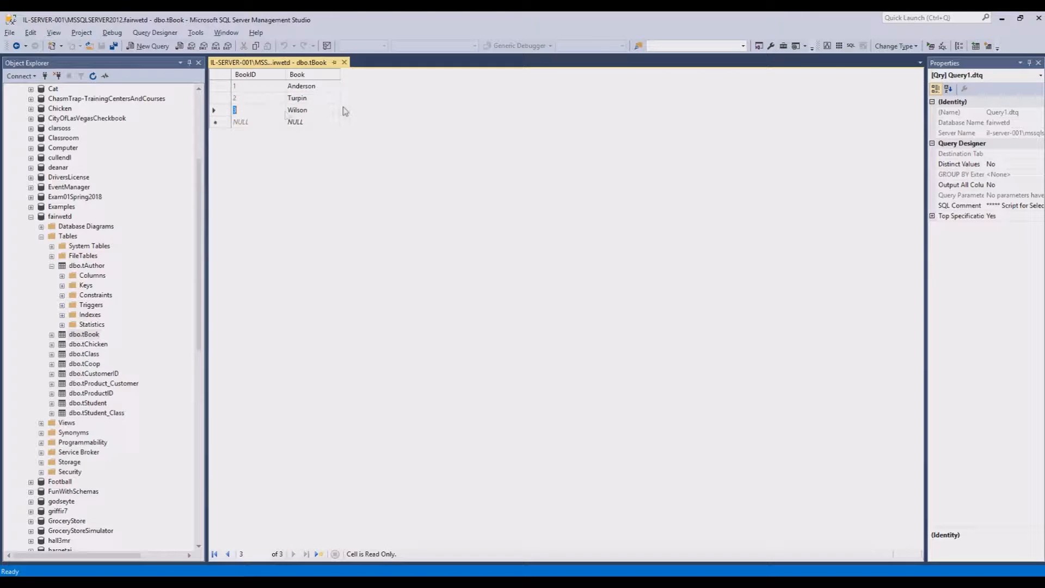
Step: Add a new tBook row with Duck as the Book value
{"action": "left_click", "coordinate": [316, 121]}
{"action": "type", "text": "DU"}
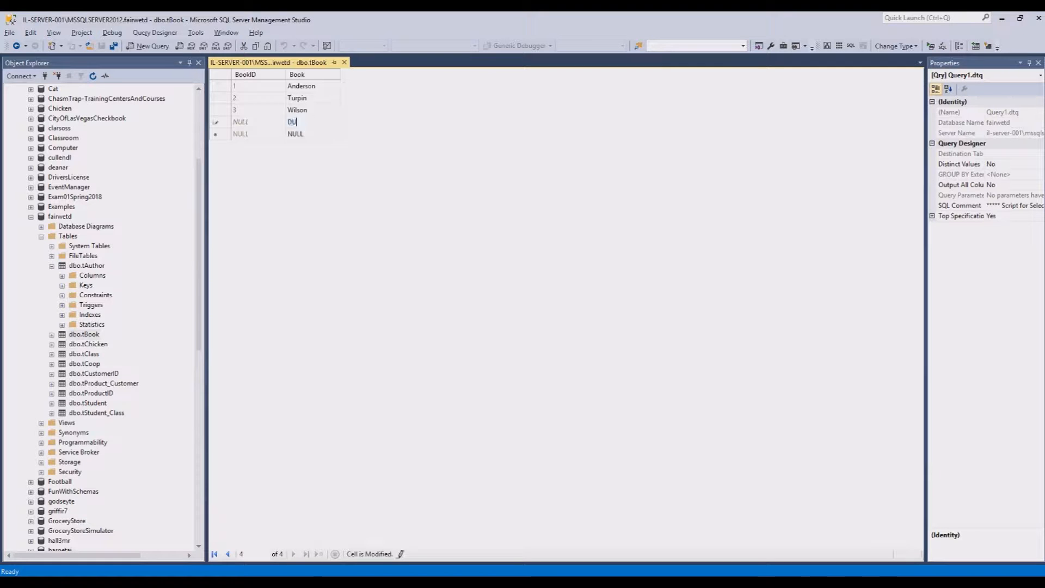
{"action": "type", "text": "uck"}
{"action": "key", "text": "Tab"}
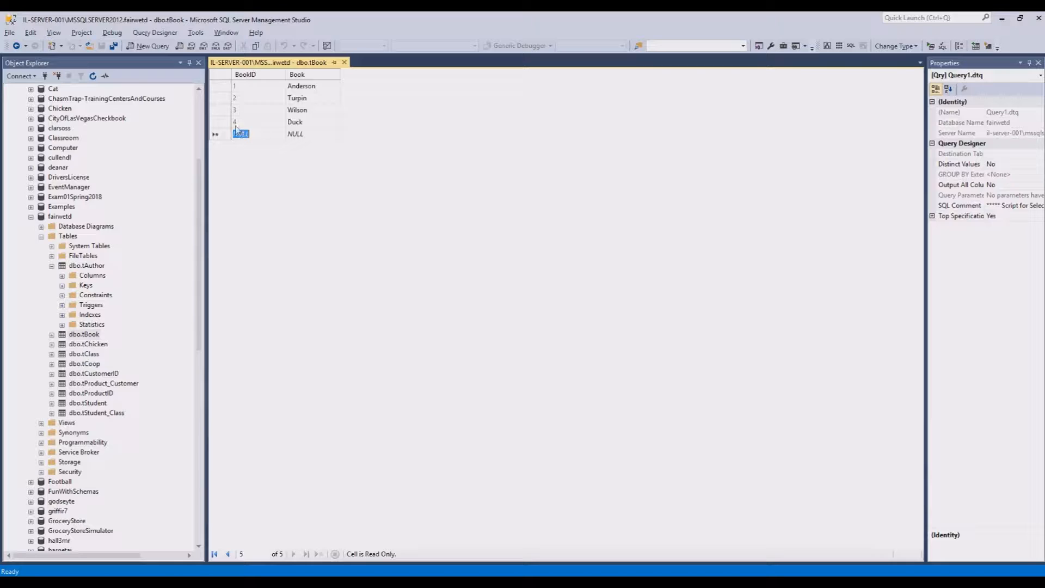
Step: Add another tBook row with Tootsie Roll as the Book value
{"action": "left_click", "coordinate": [319, 134]}
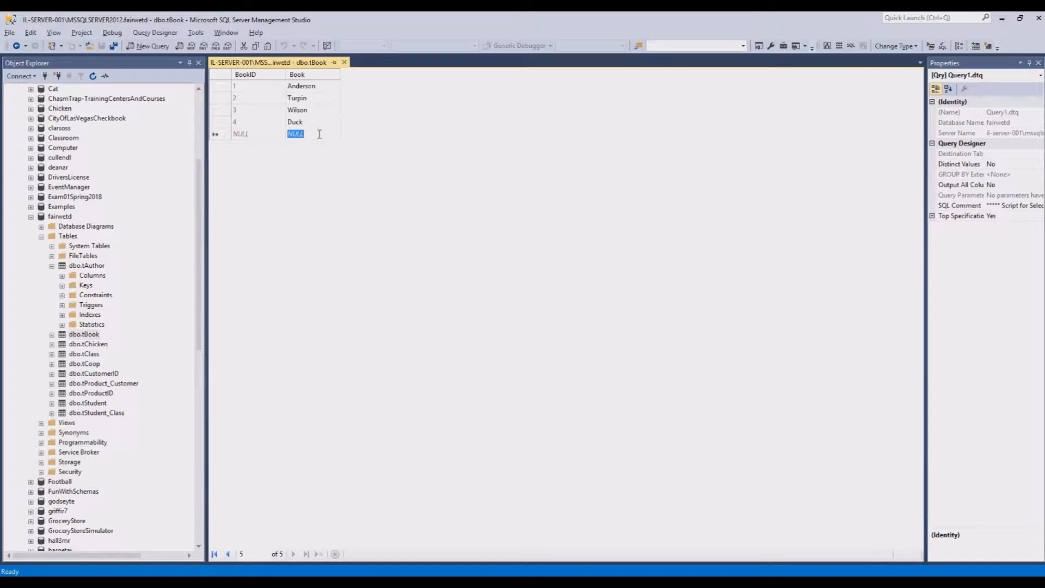
{"action": "type", "text": "Tootsie R"}
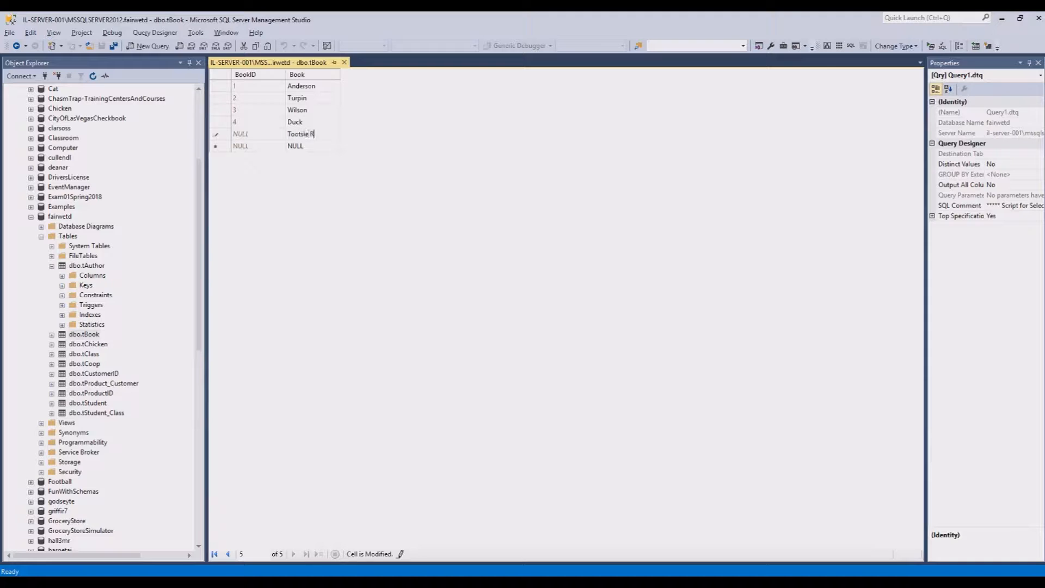
{"action": "key", "text": "BackSpace"}
{"action": "key", "text": "BackSpace"}
{"action": "key", "text": "BackSpace"}
{"action": "key", "text": "BackSpace"}
{"action": "key", "text": "BackSpace"}
{"action": "key", "text": "BackSpace"}
{"action": "key", "text": "BackSpace"}
{"action": "key", "text": "BackSpace"}
{"action": "key", "text": "BackSpace"}
{"action": "key", "text": "BackSpace"}
{"action": "key", "text": "BackSpace"}
{"action": "key", "text": "BackSpace"}
{"action": "key", "text": "Escape"}
{"action": "left_click", "coordinate": [261, 134]}
{"action": "left_click", "coordinate": [302, 136]}
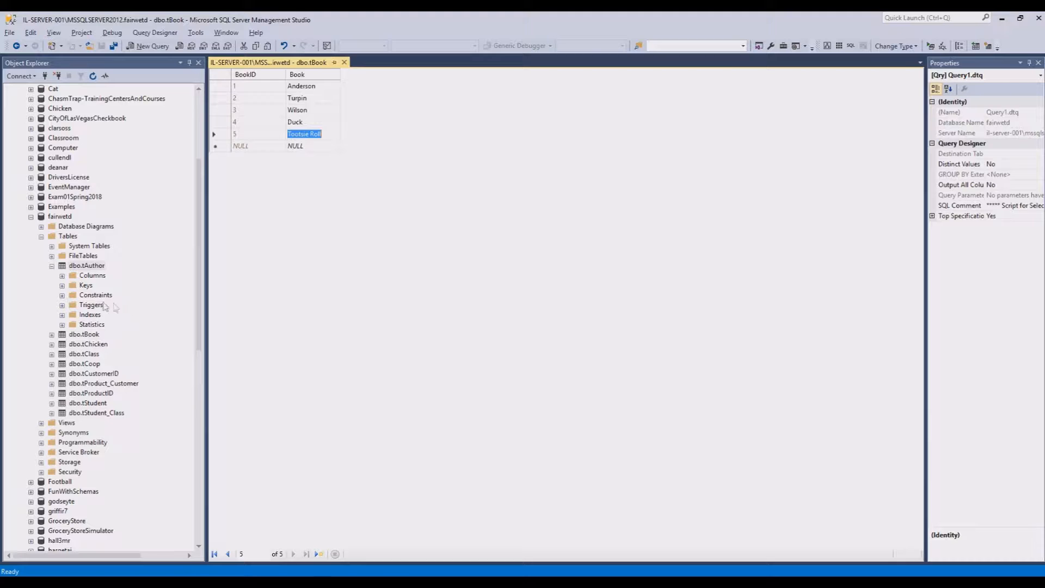
Step: Open the top 200 rows of tAuthor for editing and add a row with Author Pringle and BookID 2
{"action": "right_click", "coordinate": [96, 266]}
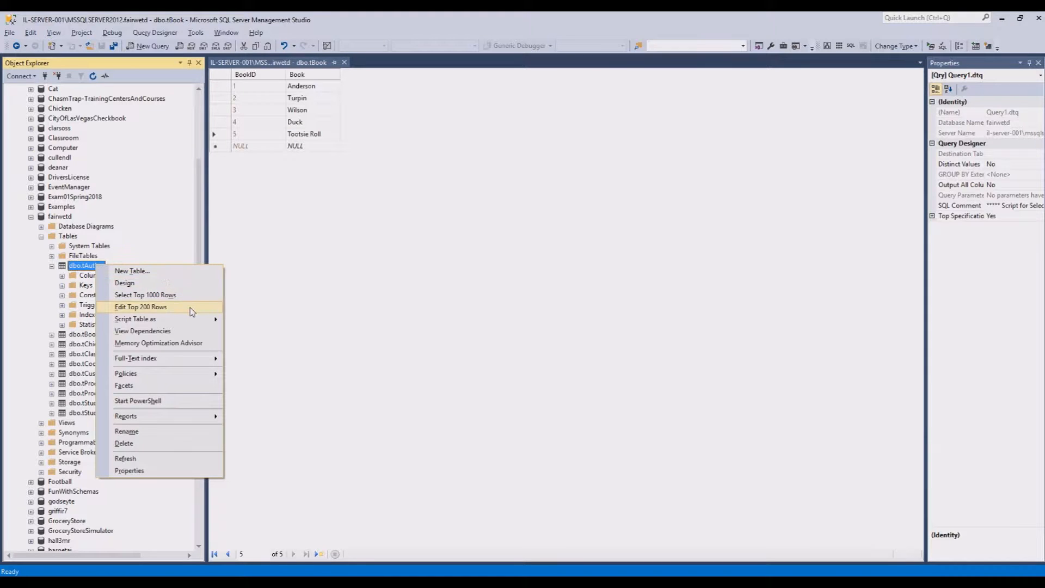
{"action": "left_click", "coordinate": [191, 312]}
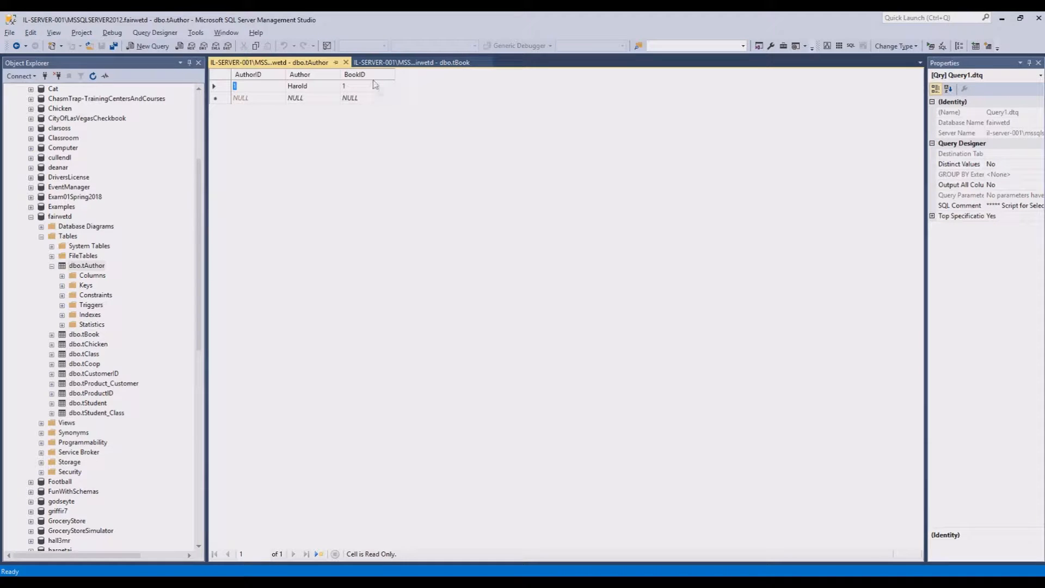
{"action": "left_click", "coordinate": [313, 100]}
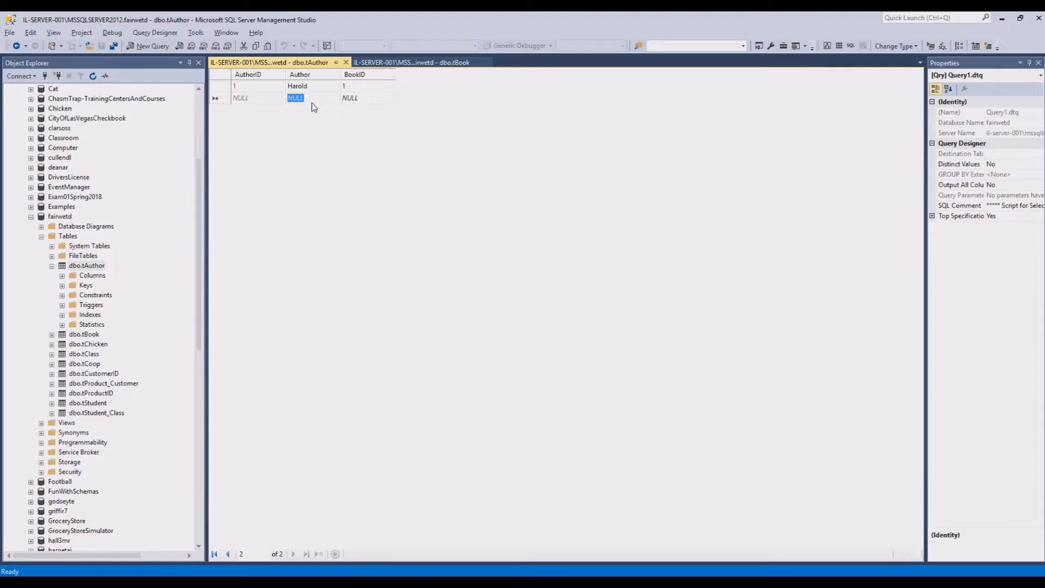
{"action": "type", "text": "Pringle"}
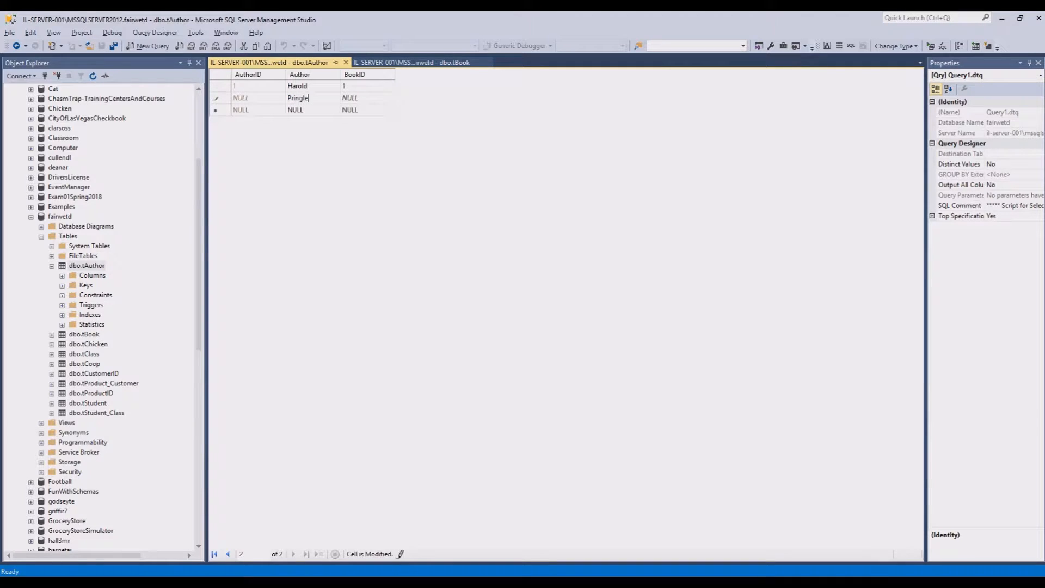
{"action": "key", "text": "Tab"}
{"action": "type", "text": "2"}
{"action": "key", "text": "Tab"}
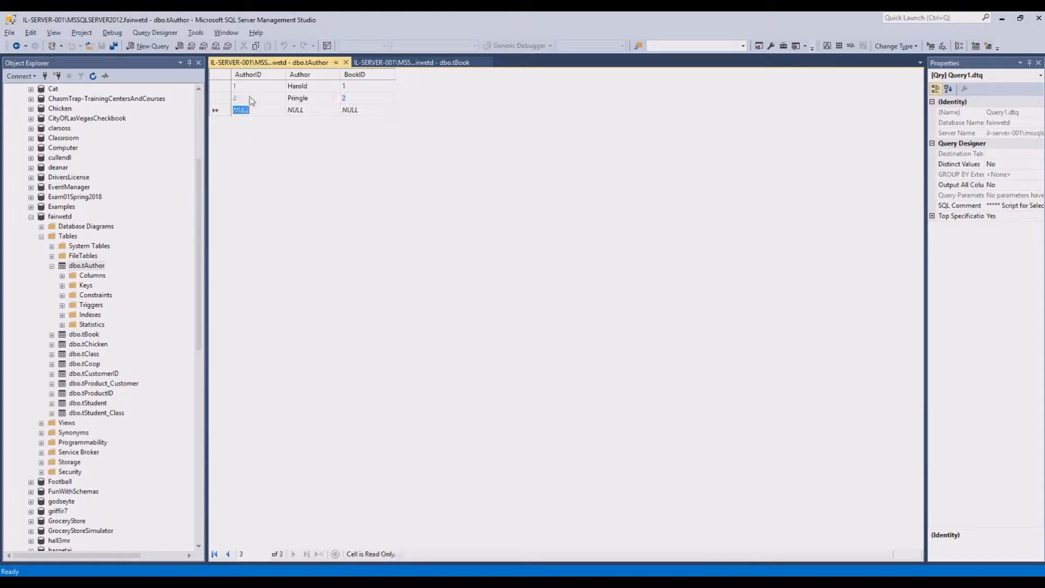
Step: Add another tAuthor row with Author Extra and BookID 3
{"action": "key", "text": "Tab"}
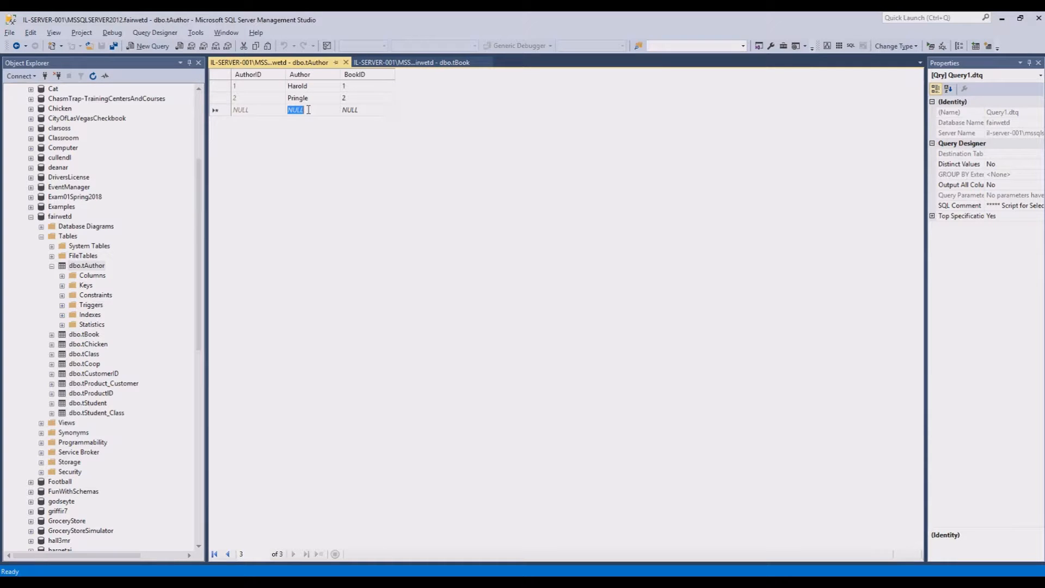
{"action": "type", "text": "Extra"}
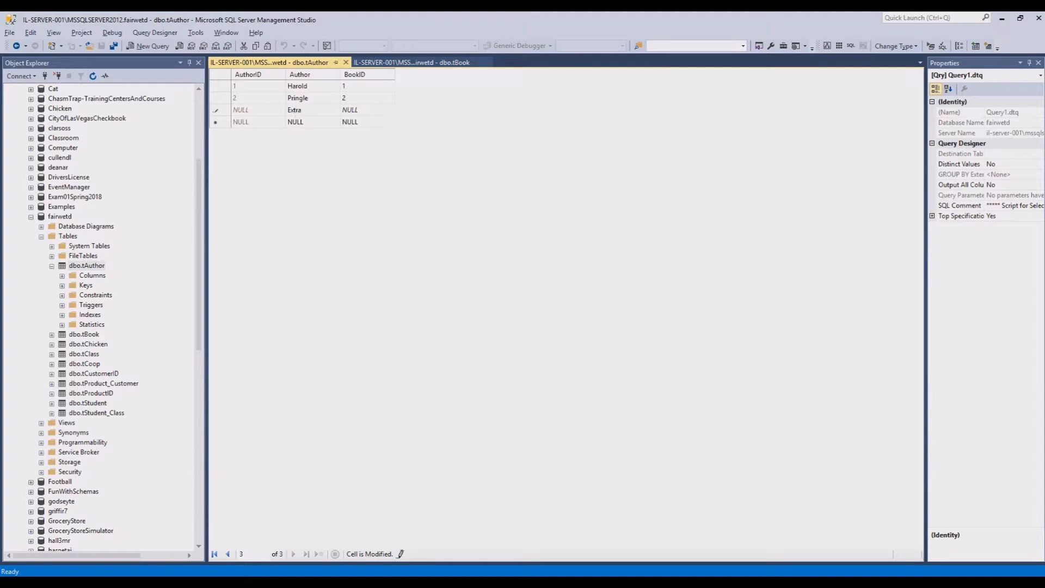
{"action": "key", "text": "Tab"}
{"action": "type", "text": "3"}
{"action": "key", "text": "Tab"}
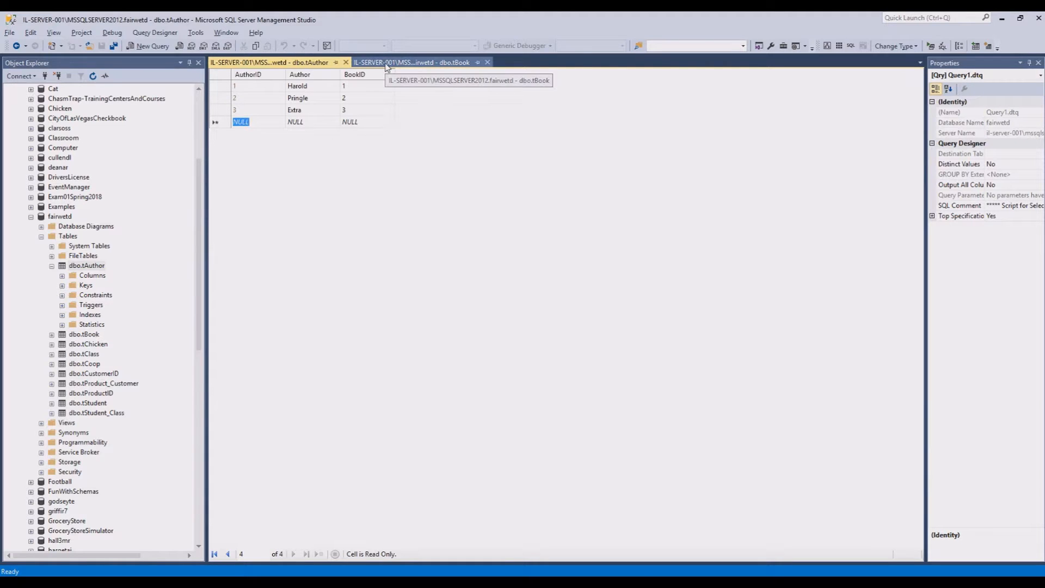
Step: Compare the tBook rows with the tAuthor rows and query the top 1000 rows of tAuthor
{"action": "left_click", "coordinate": [414, 62]}
{"action": "left_click", "coordinate": [275, 62]}
{"action": "left_click", "coordinate": [414, 62]}
{"action": "left_click", "coordinate": [316, 62]}
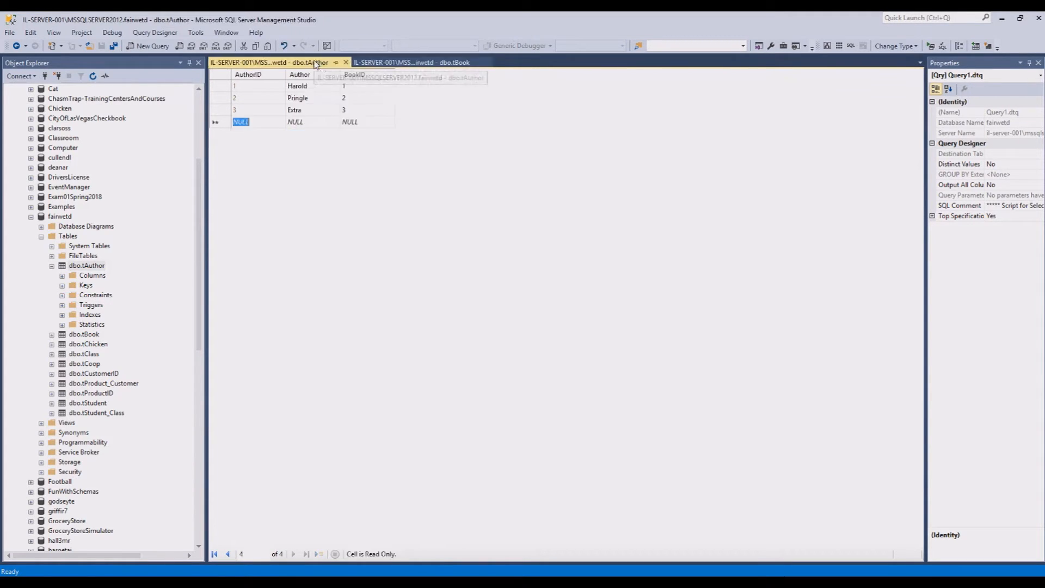
{"action": "left_click", "coordinate": [52, 266]}
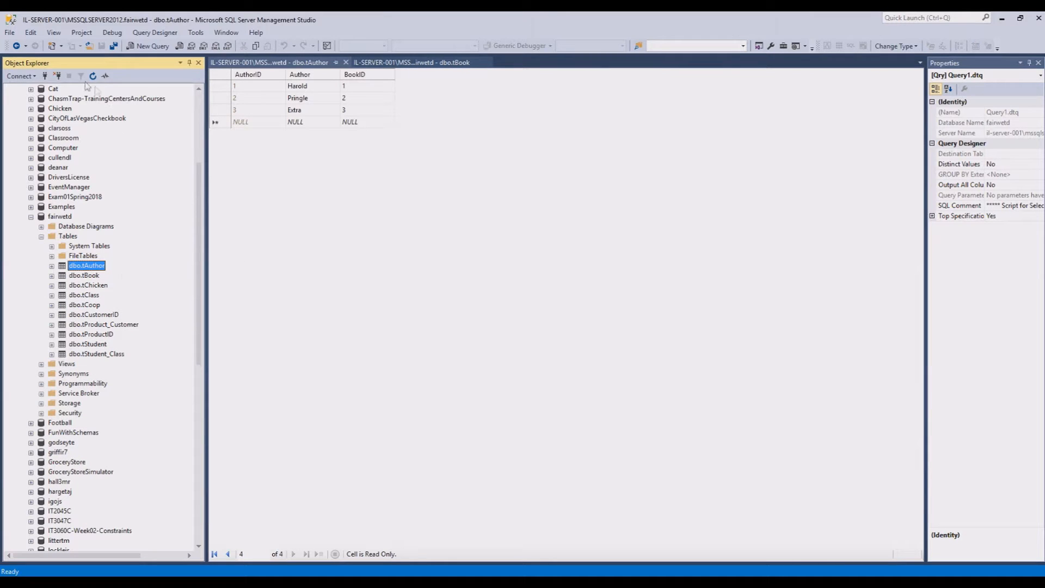
{"action": "right_click", "coordinate": [100, 270]}
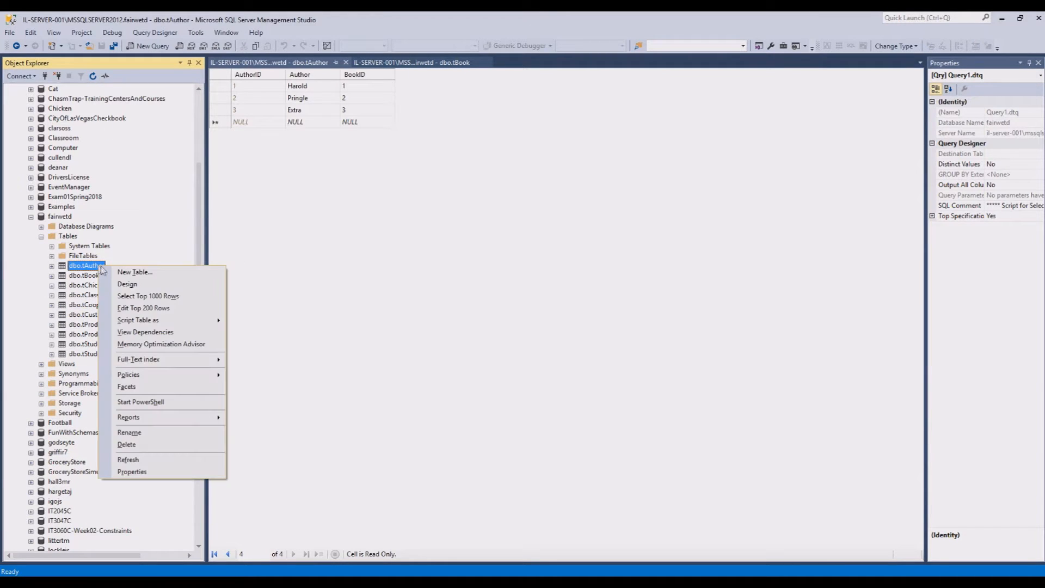
{"action": "left_click", "coordinate": [161, 297]}
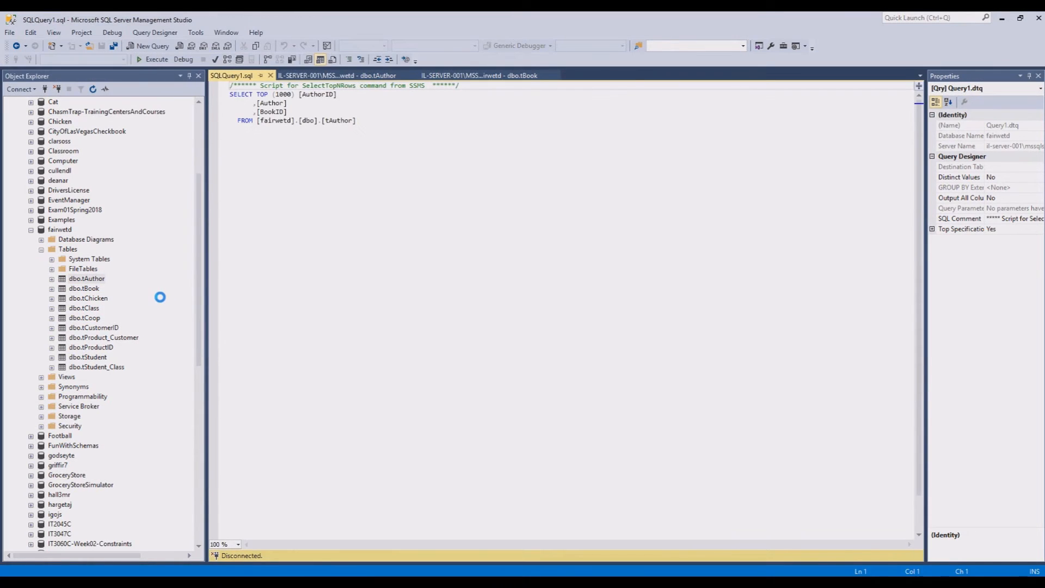
{"action": "key", "text": "F6"}
{"action": "key", "text": "ctrl+shift+Right"}
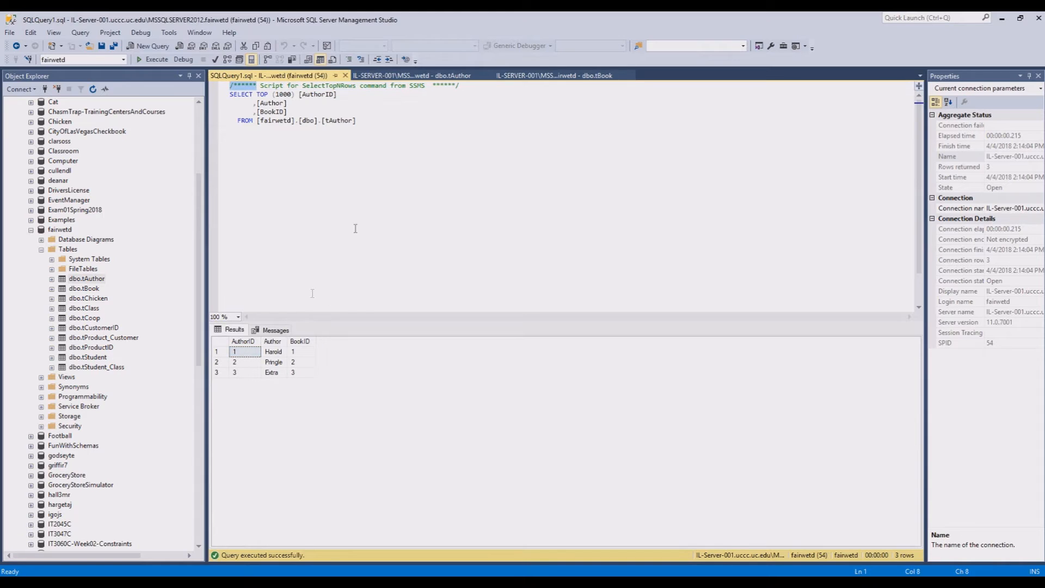
{"action": "left_click", "coordinate": [273, 352]}
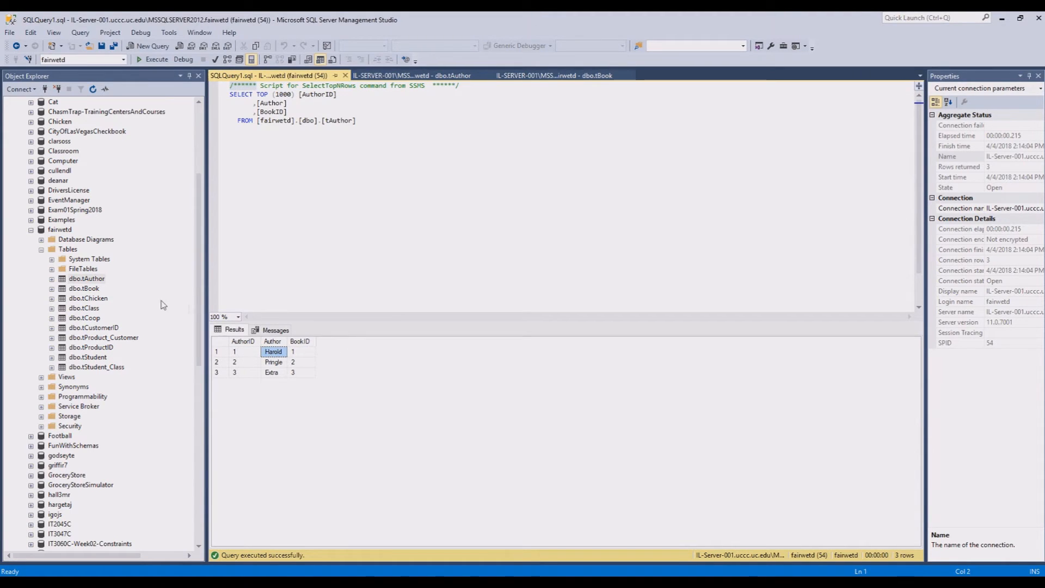
Step: Query the top 1000 rows of tBook and examine the BookID column in the results
{"action": "right_click", "coordinate": [89, 289]}
{"action": "key", "text": "Escape"}
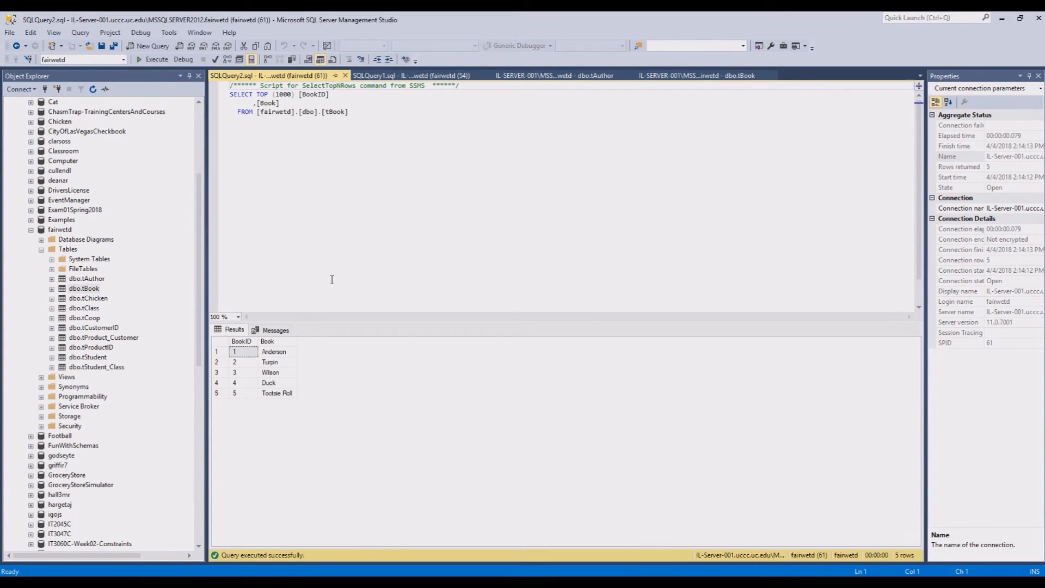
{"action": "left_click", "coordinate": [240, 362]}
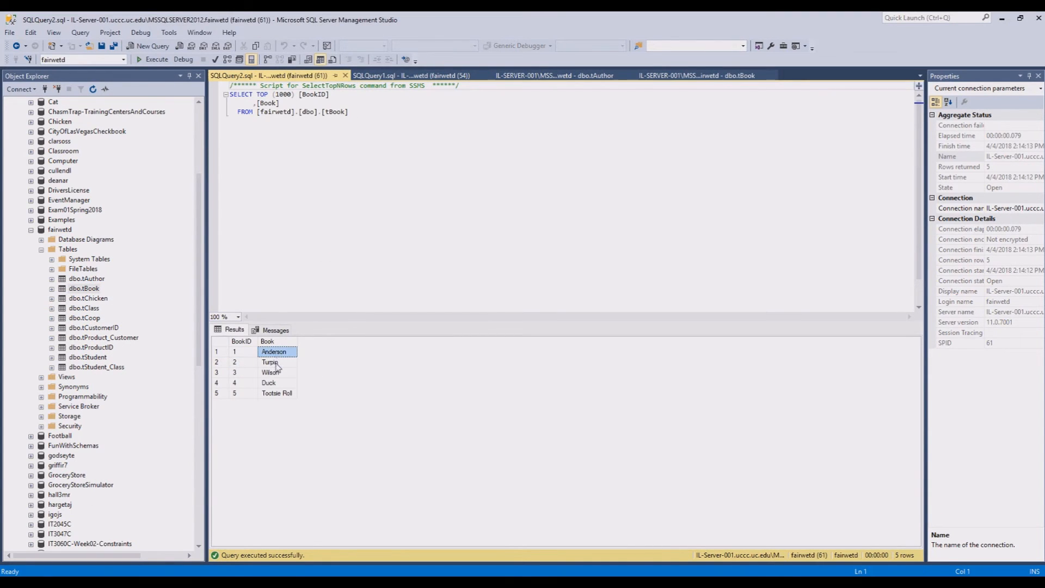
{"action": "key", "text": "Down"}
{"action": "key", "text": "Down"}
{"action": "key", "text": "Down"}
{"action": "key", "text": "Up"}
{"action": "key", "text": "Up"}
{"action": "key", "text": "Up"}
{"action": "key", "text": "Up"}
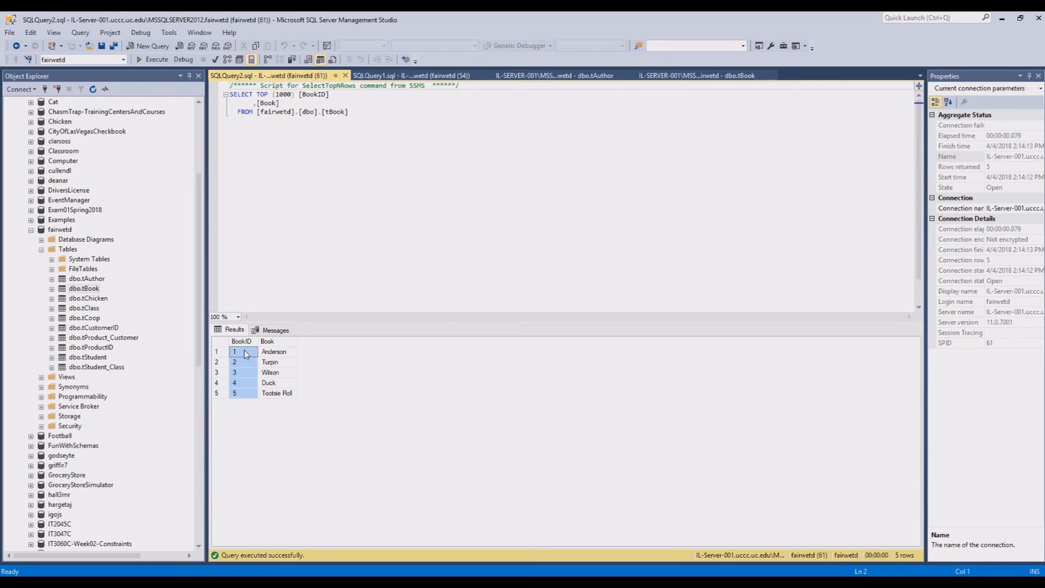